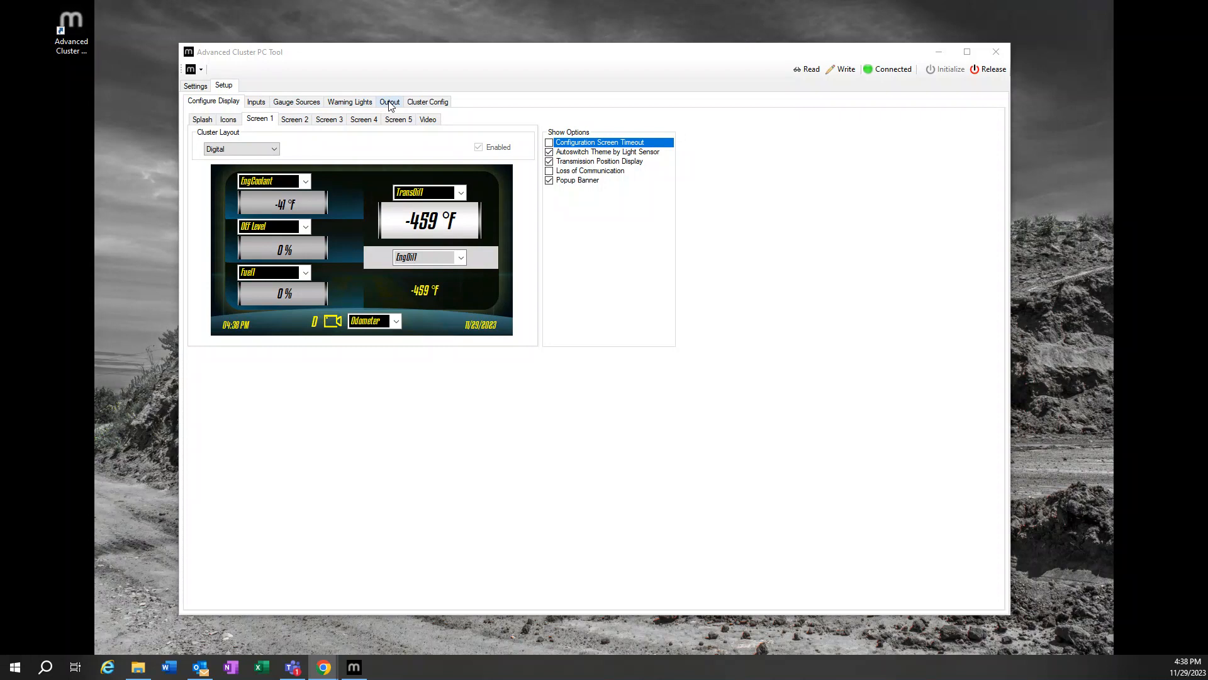
Step: Check the tool's build version, cluster firmware and licence details in the program's product information
{"action": "left_click", "coordinate": [201, 71]}
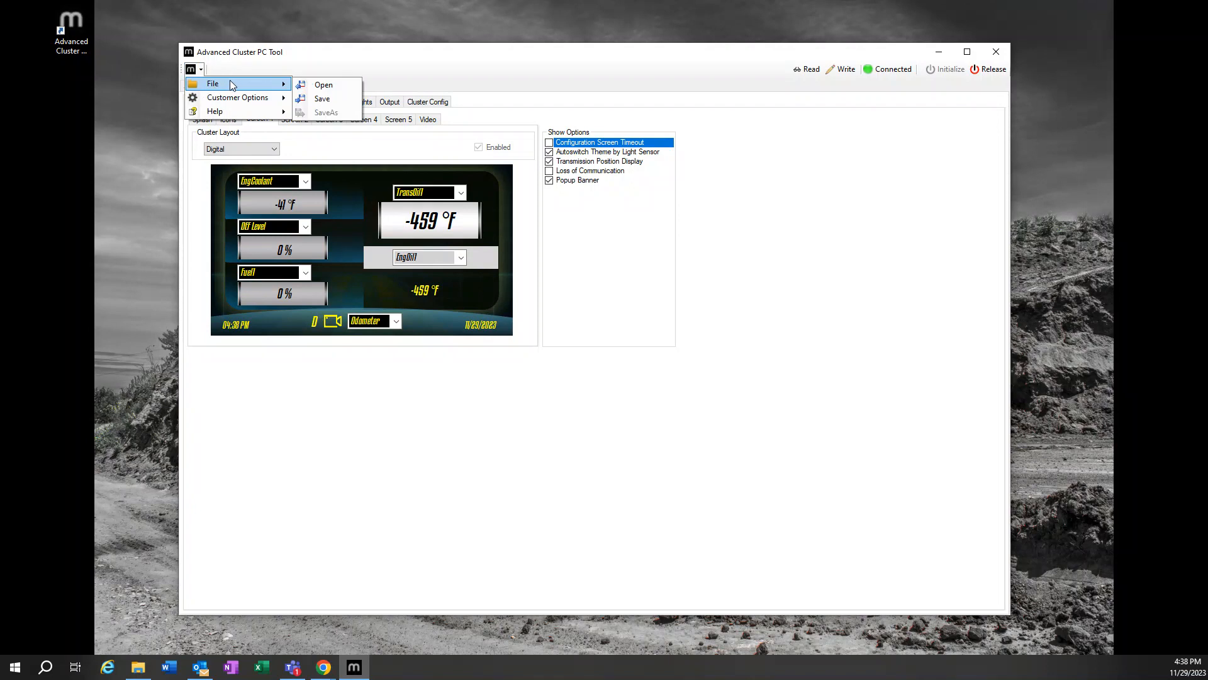
{"action": "mouse_move", "coordinate": [238, 117]}
{"action": "left_click", "coordinate": [326, 125]}
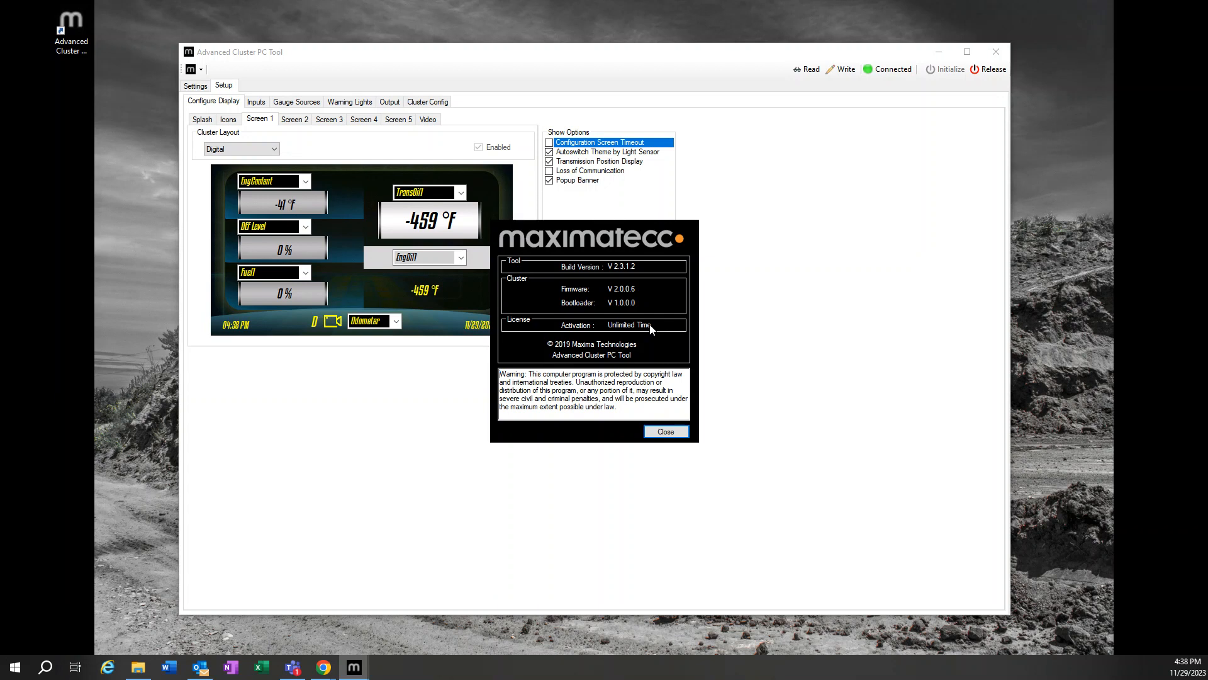
{"action": "left_click", "coordinate": [681, 430]}
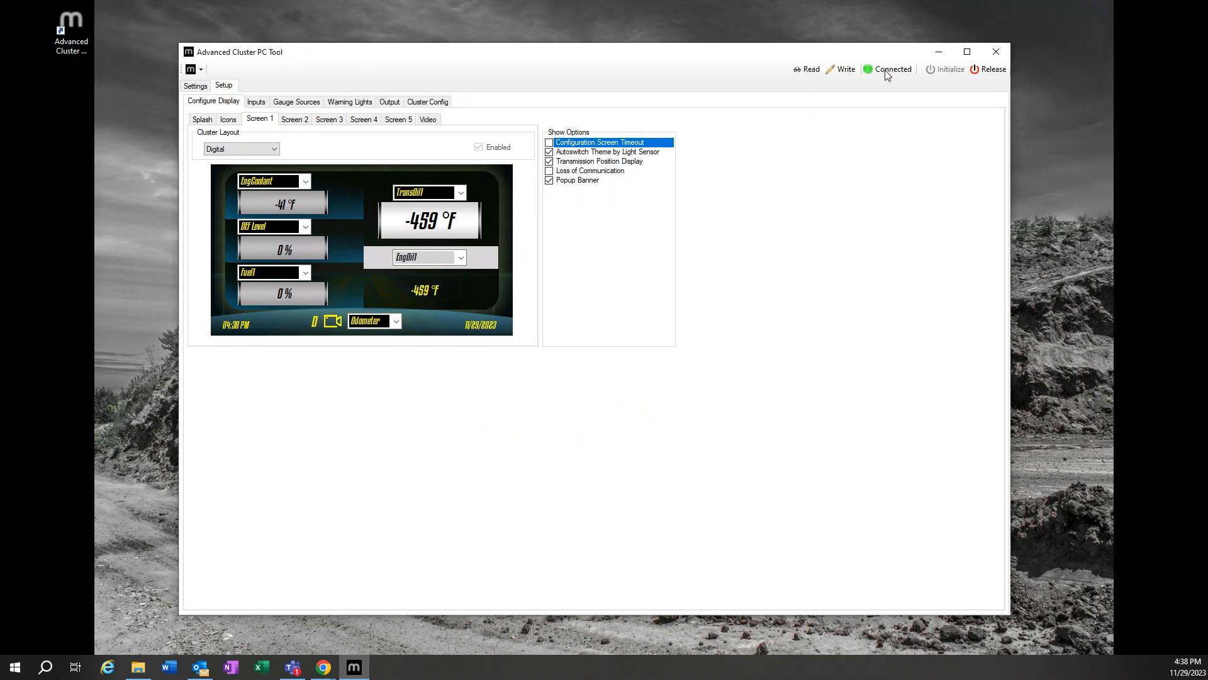
Step: Review the general cluster settings and the splash image and warning icon pages of the display configuration
{"action": "left_click", "coordinate": [203, 86]}
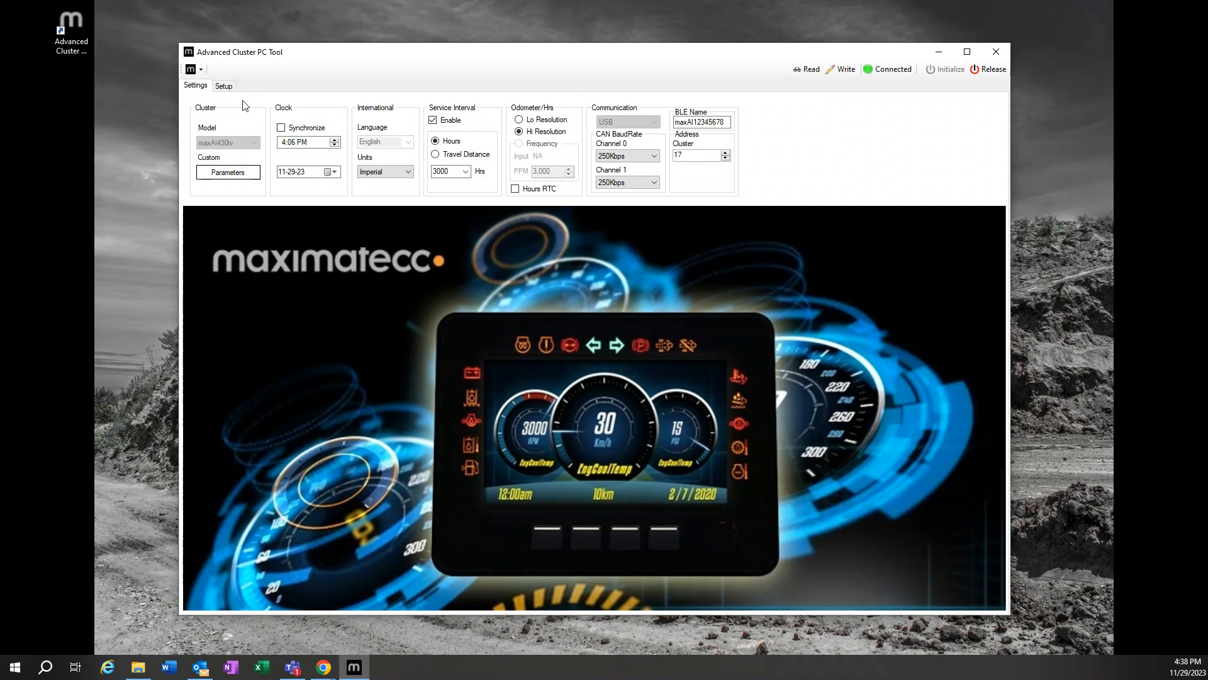
{"action": "left_click", "coordinate": [225, 88]}
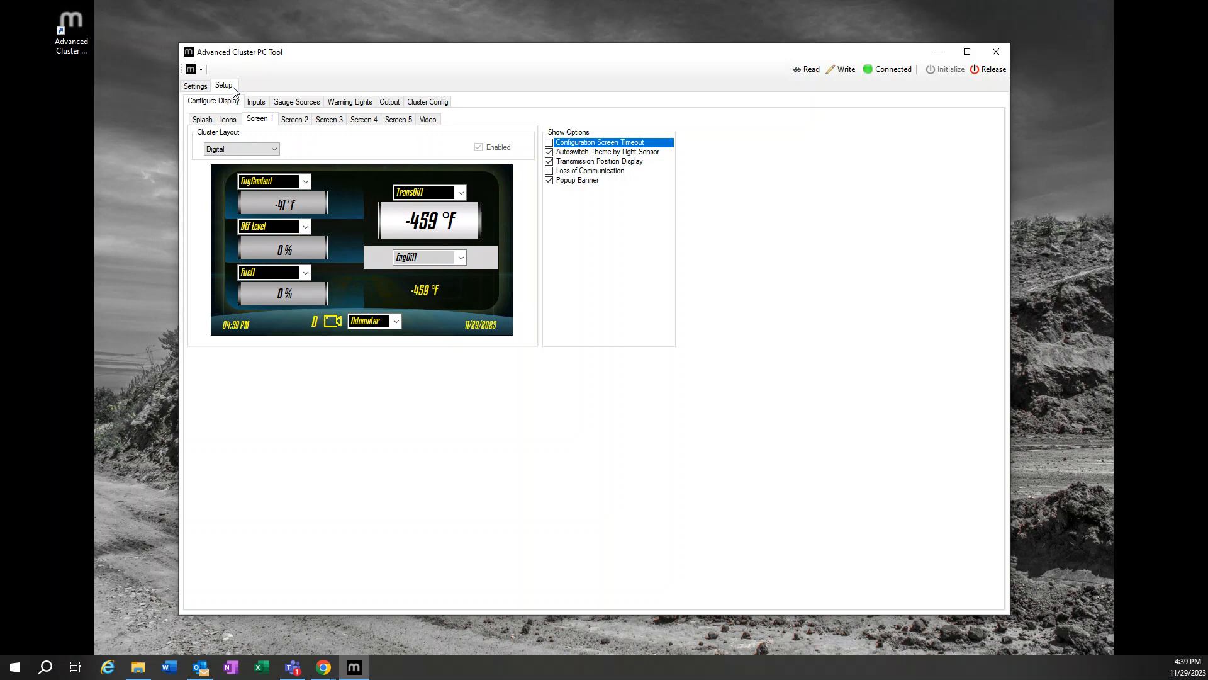
{"action": "left_click", "coordinate": [210, 120]}
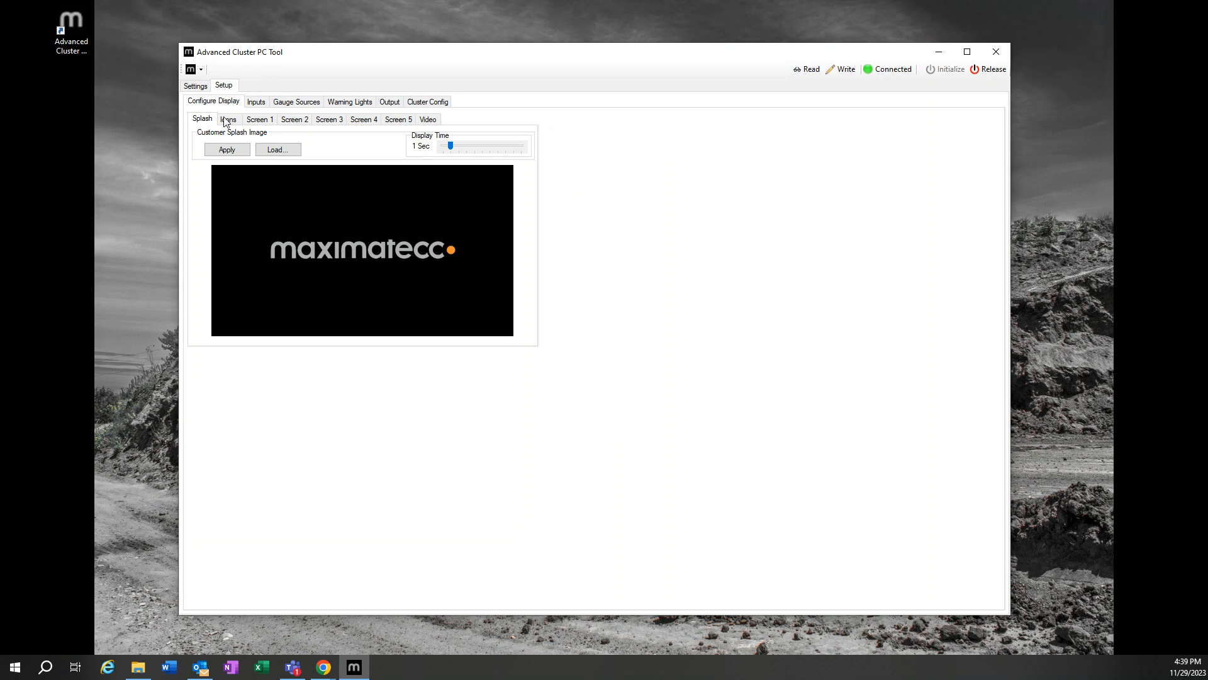
{"action": "left_click", "coordinate": [227, 121]}
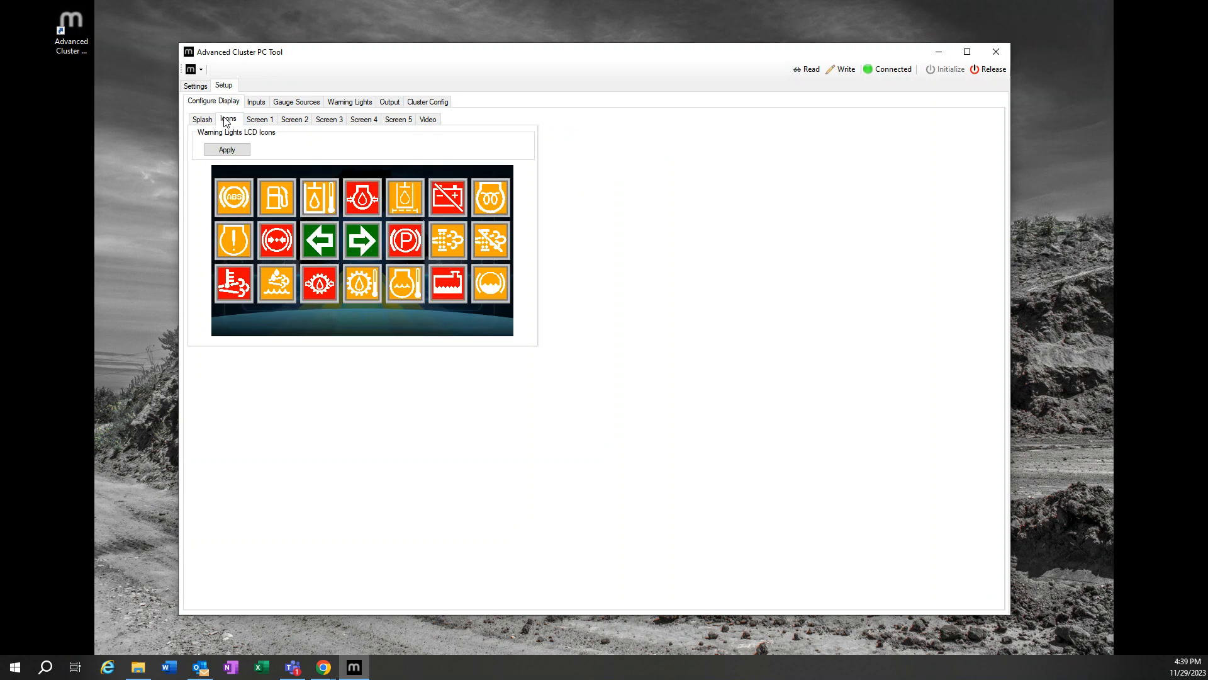
{"action": "left_click", "coordinate": [256, 122]}
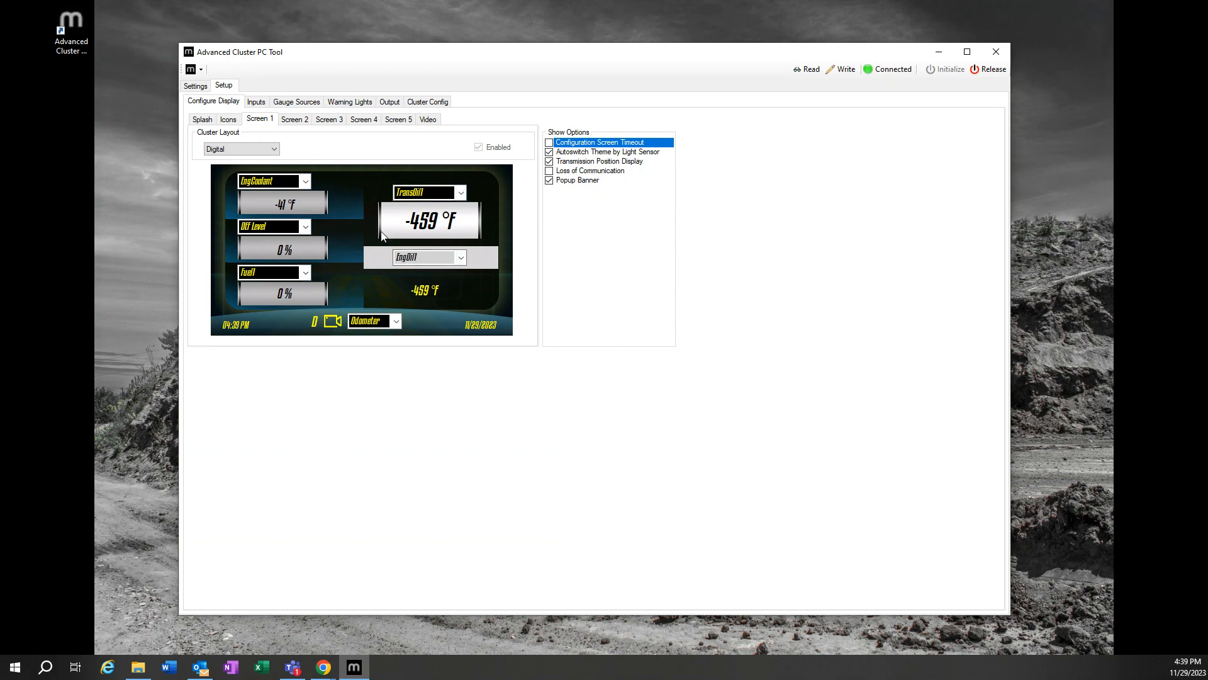
Step: Review the cluster layout choices for Screen 1, keeping Digital, and look through the setup of Screens 2 to 5
{"action": "left_click", "coordinate": [275, 149]}
{"action": "left_click", "coordinate": [265, 158]}
{"action": "left_click", "coordinate": [299, 122]}
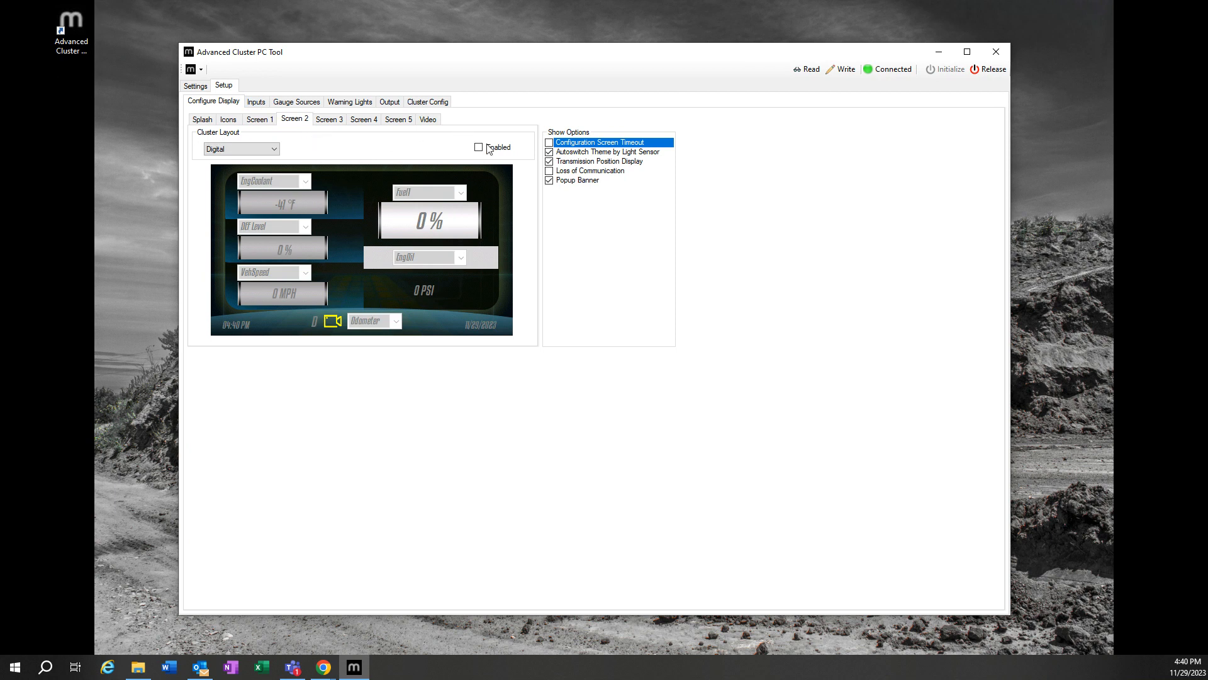
{"action": "left_click", "coordinate": [320, 123]}
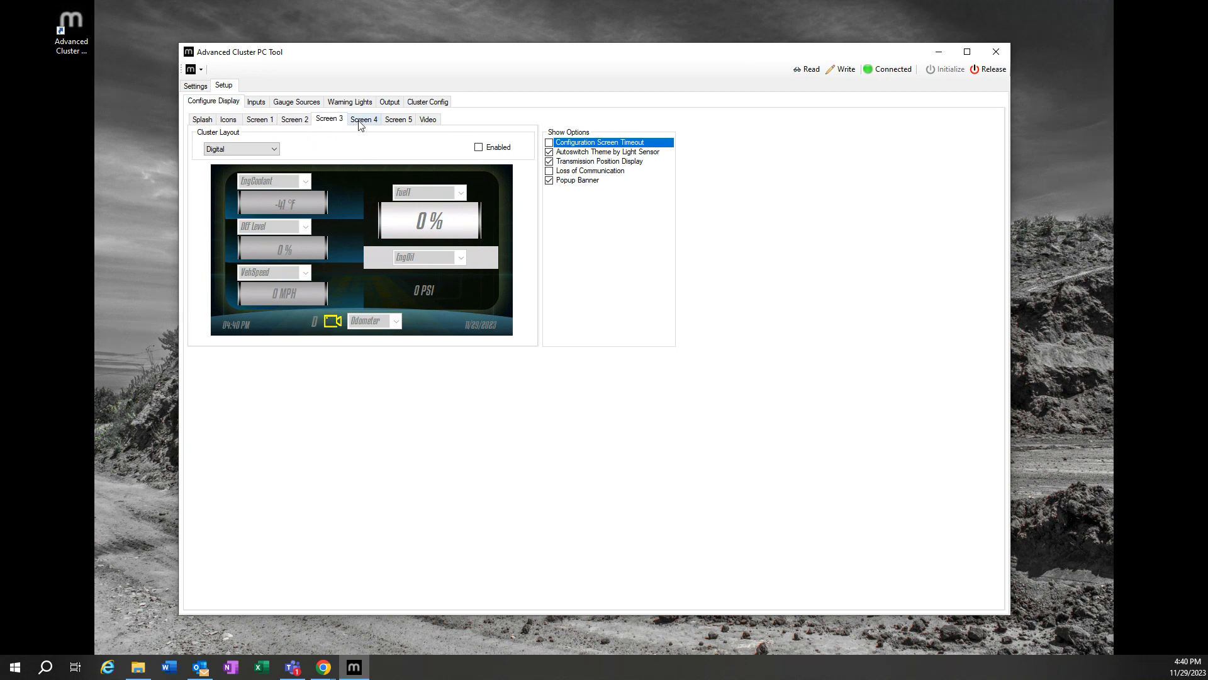
{"action": "left_click", "coordinate": [355, 124]}
{"action": "left_click", "coordinate": [391, 123]}
Step: Disable the video display and return to the Screen 1 configuration
{"action": "left_click", "coordinate": [426, 122]}
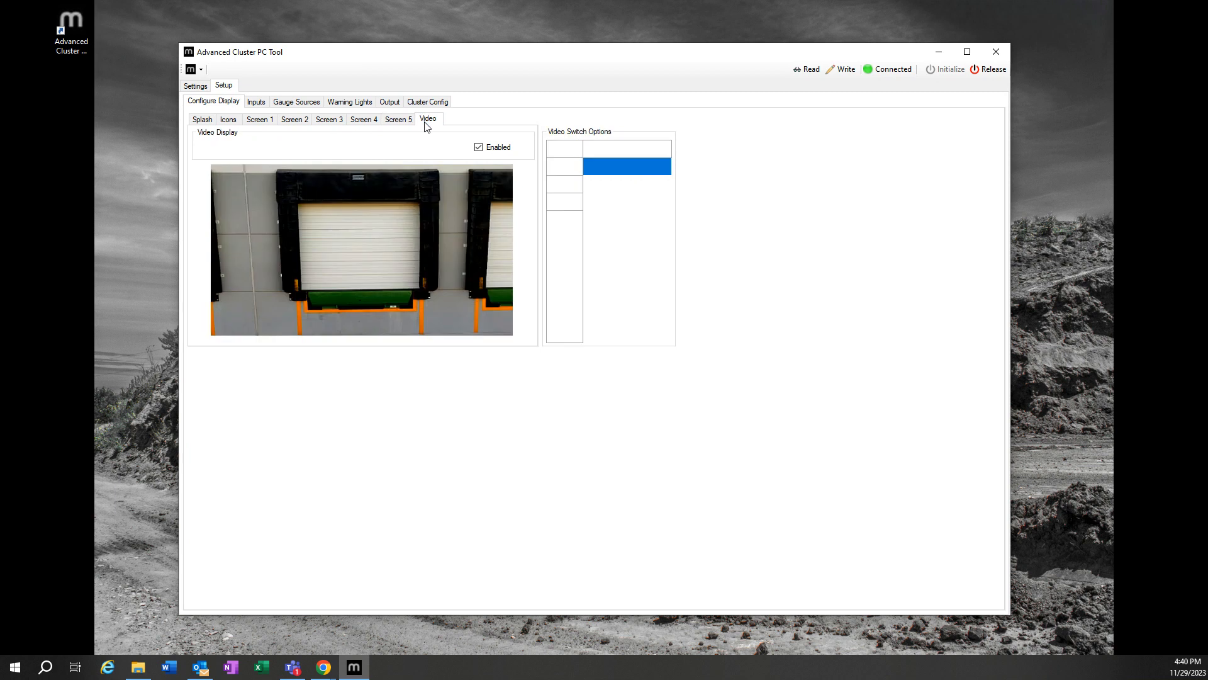
{"action": "left_click", "coordinate": [478, 149]}
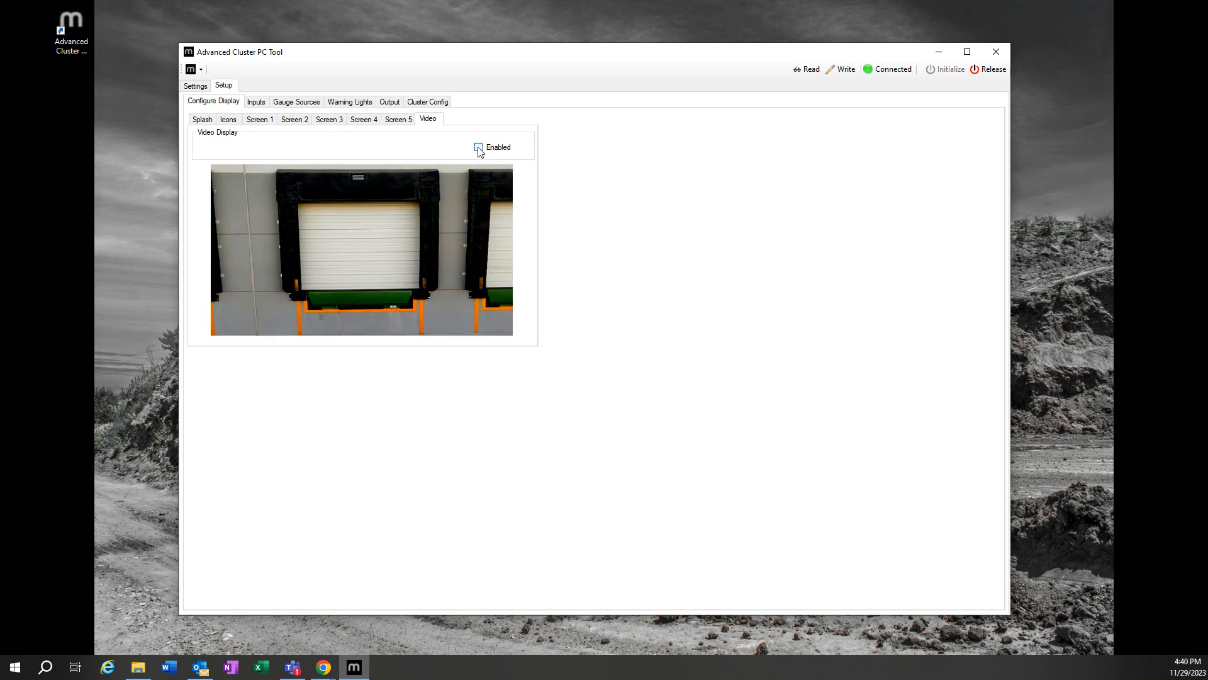
{"action": "left_click", "coordinate": [253, 122]}
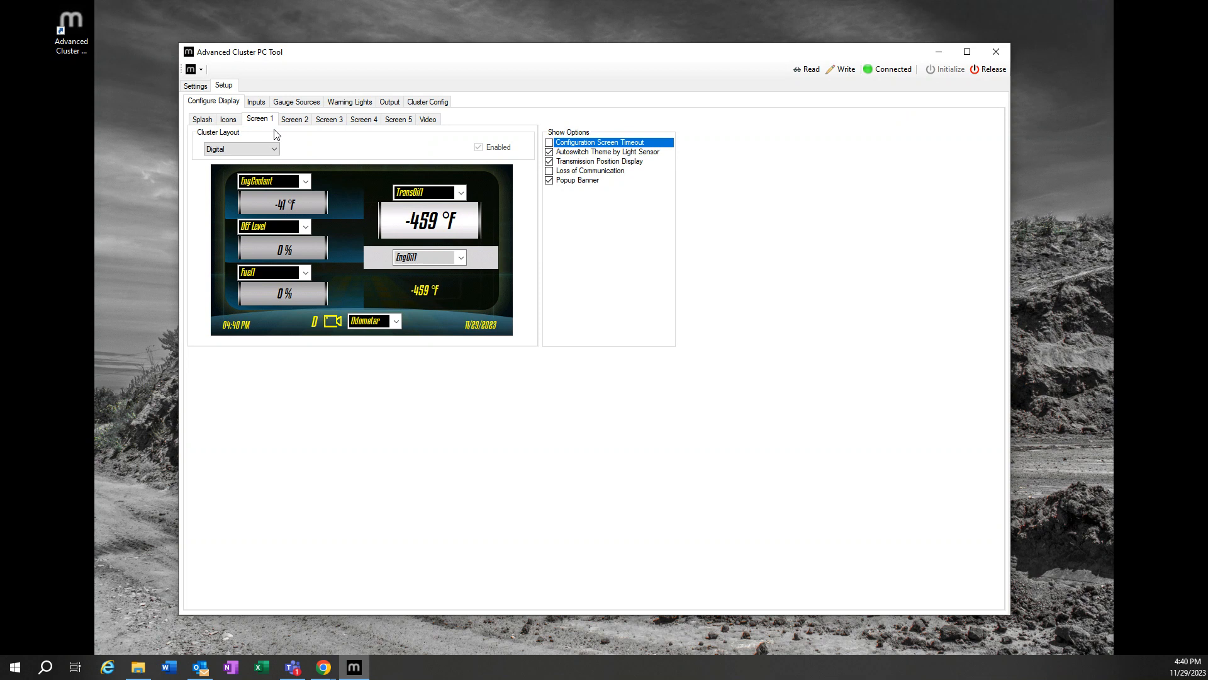
Step: Review the digital, resistance, voltage, frequency and current inputs, including the type choices for digital input 5
{"action": "left_click", "coordinate": [256, 103]}
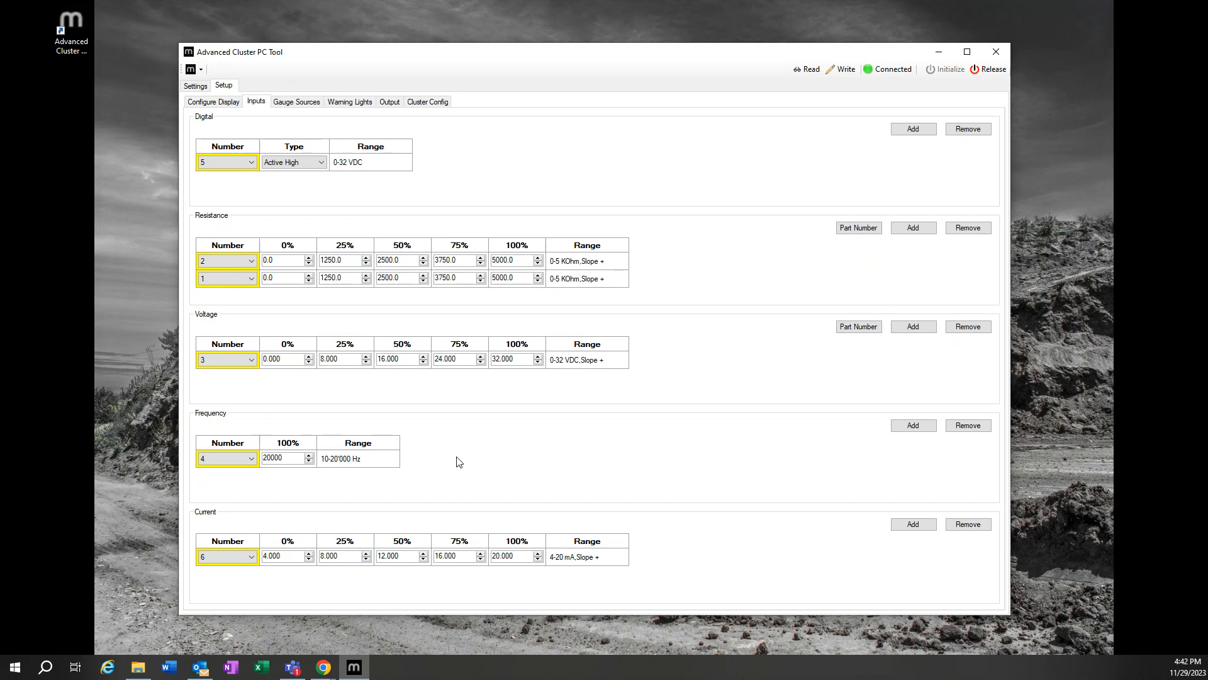
{"action": "left_click", "coordinate": [320, 165]}
{"action": "left_click", "coordinate": [323, 164]}
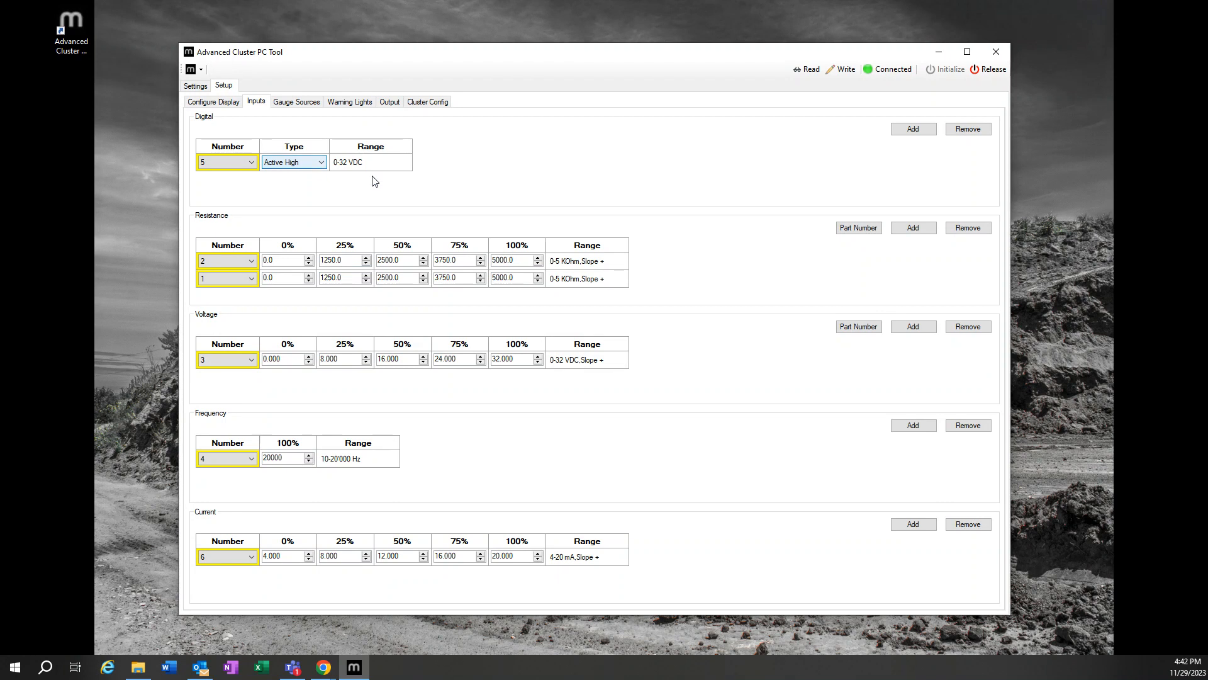
Step: Review the gauge signal sources and limits, checking the available sources for Fuel1 and TransOil
{"action": "left_click", "coordinate": [306, 104]}
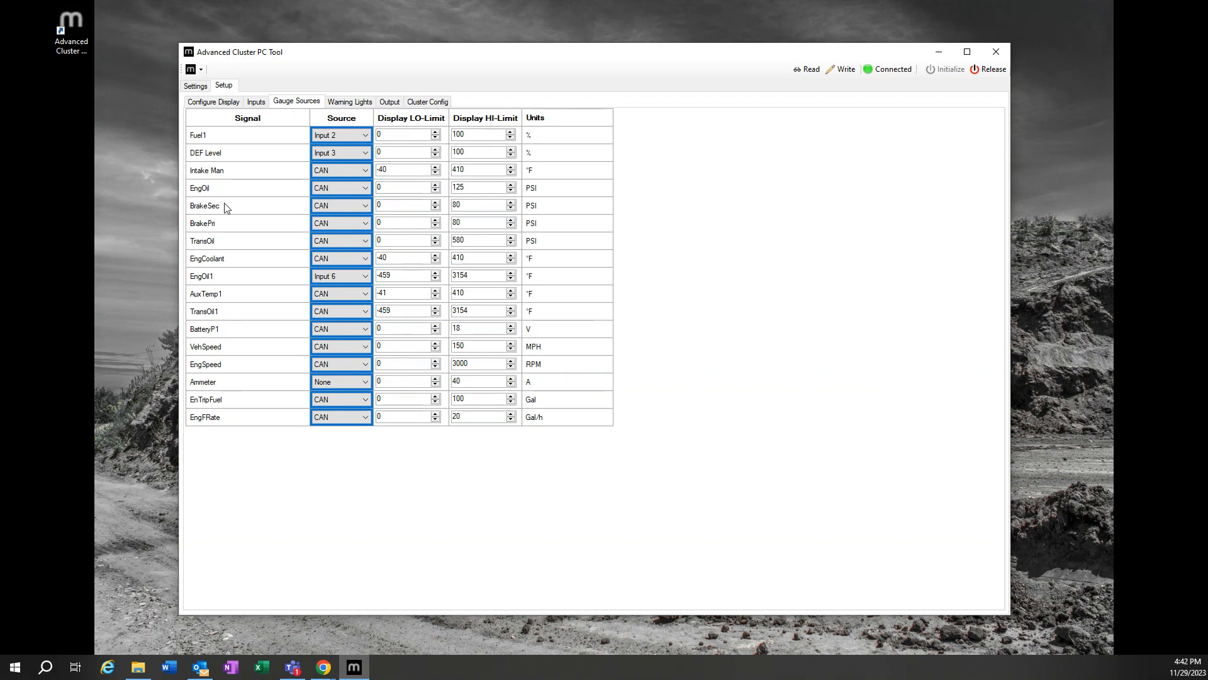
{"action": "left_click", "coordinate": [366, 135]}
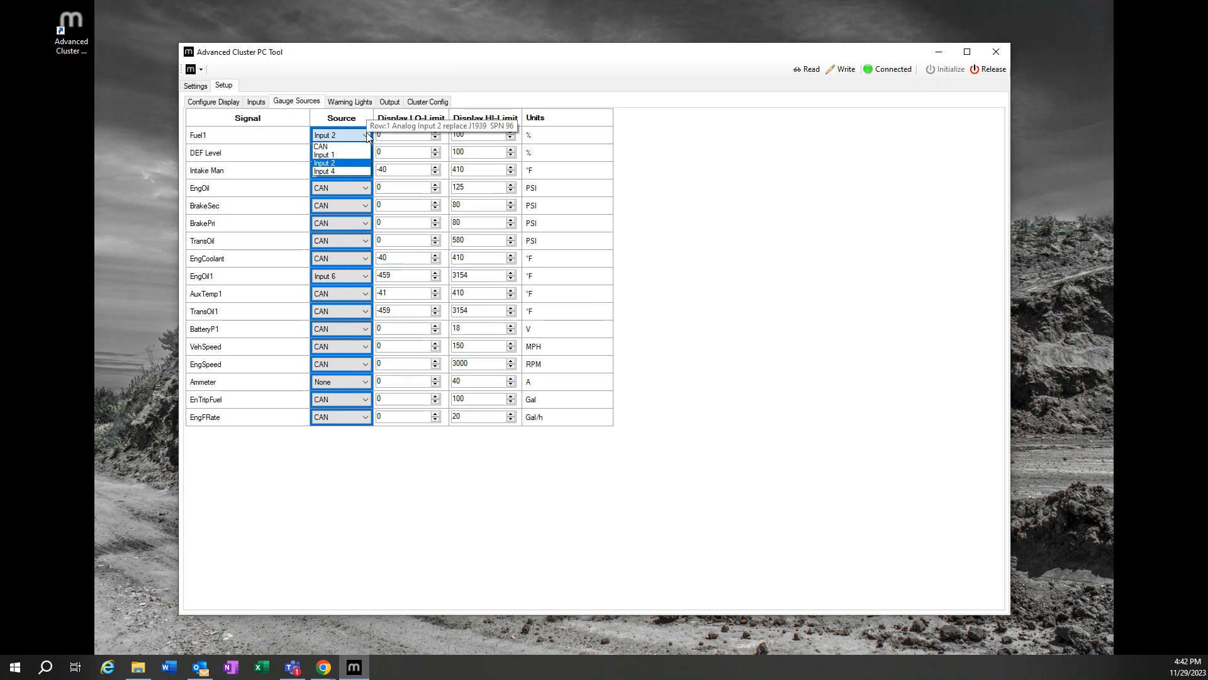
{"action": "left_click", "coordinate": [365, 133]}
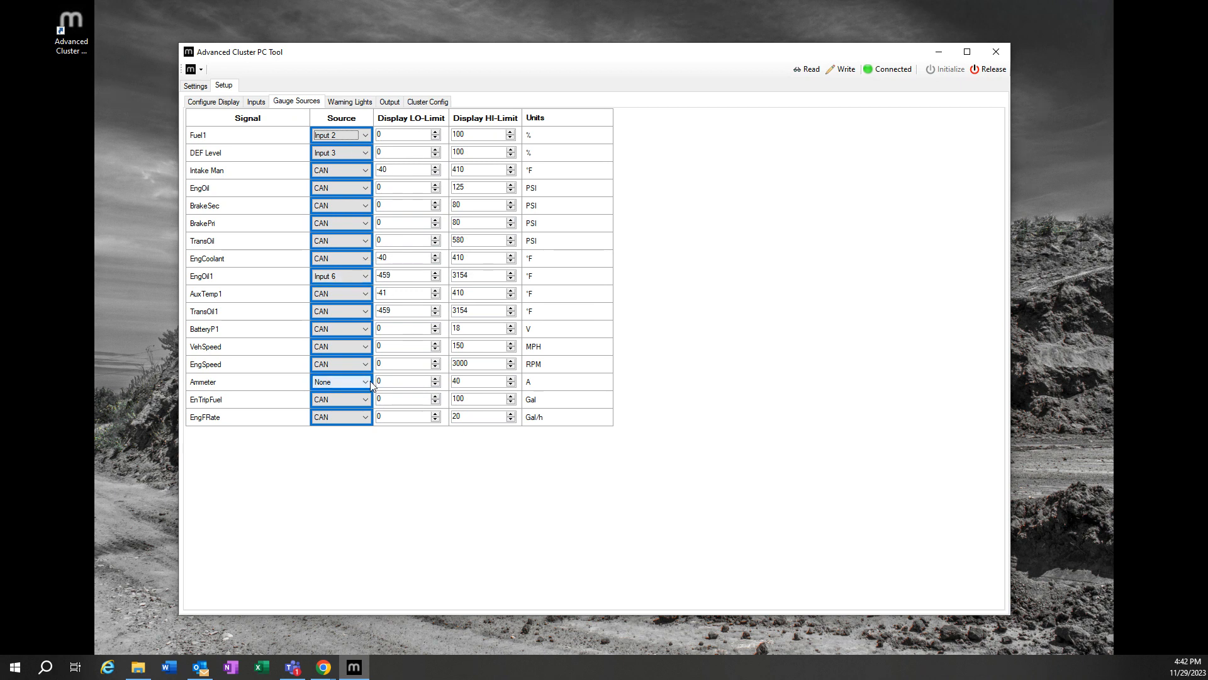
{"action": "left_click", "coordinate": [365, 240]}
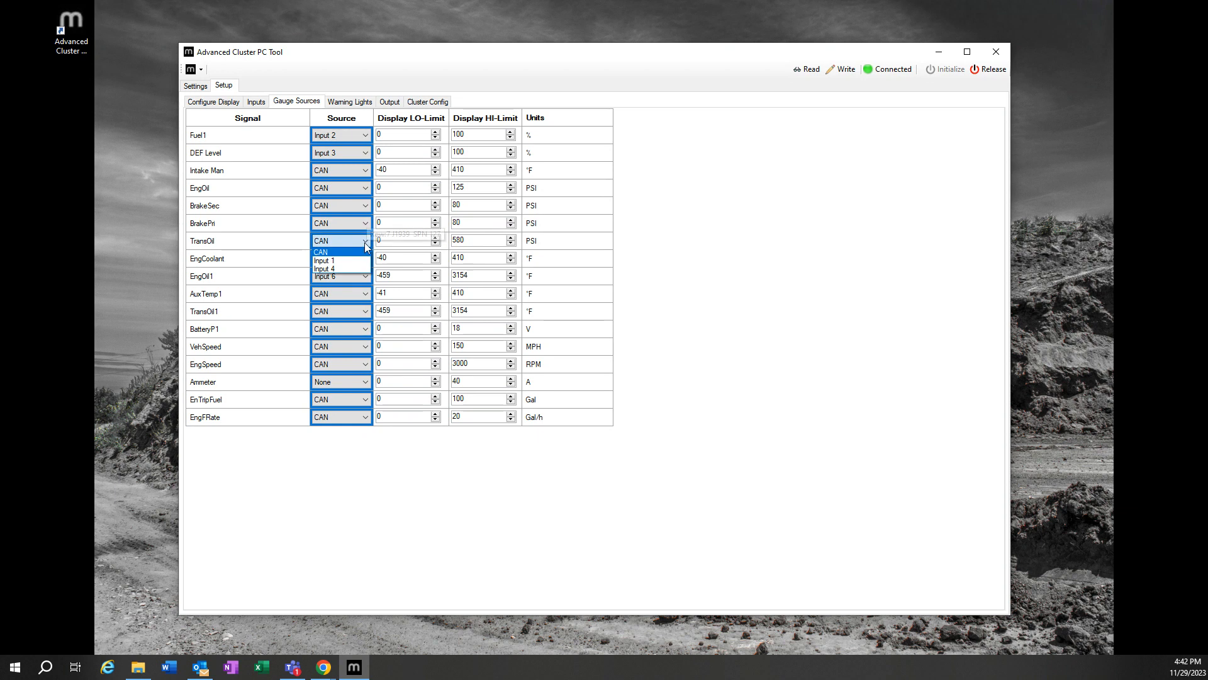
{"action": "left_click", "coordinate": [364, 243]}
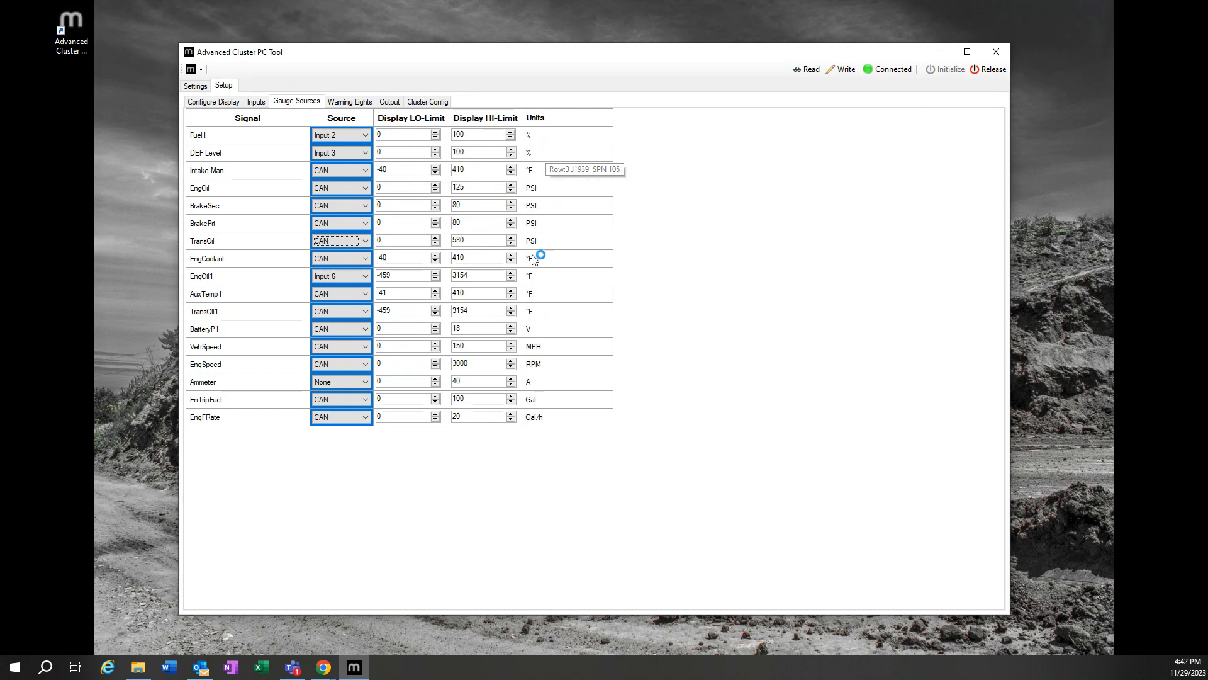
Step: Review the LED and LCD warning light tables and compare them with the LCD warning icons
{"action": "left_click", "coordinate": [344, 105]}
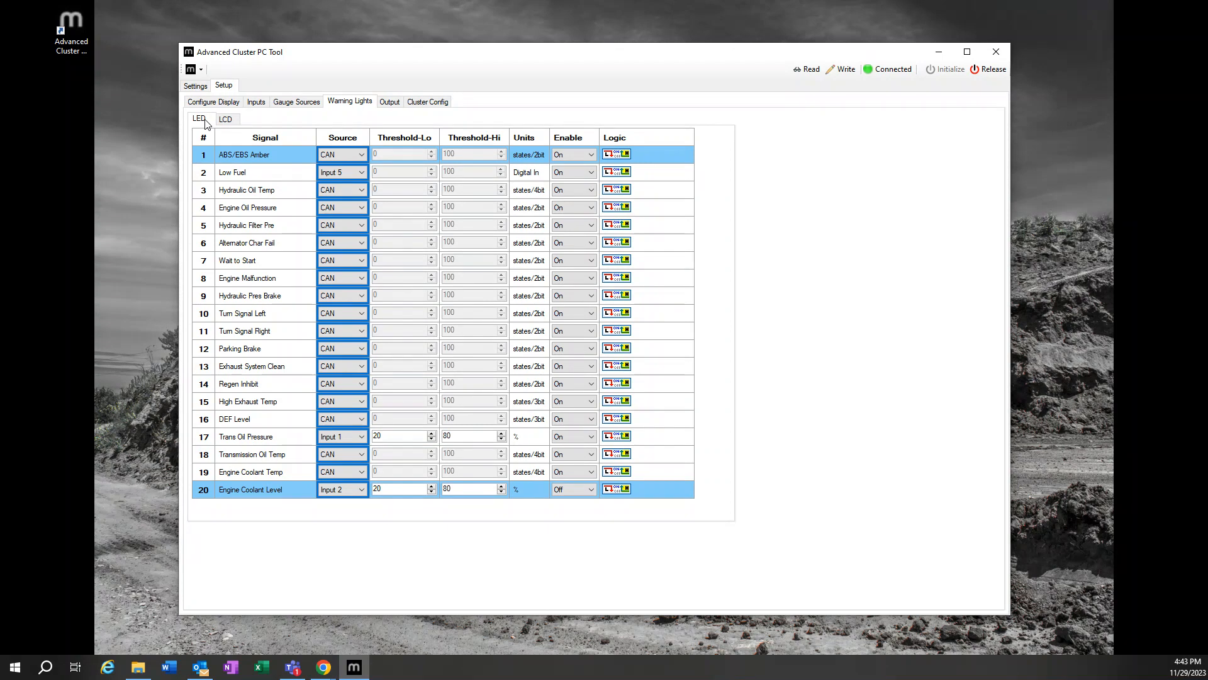
{"action": "left_click", "coordinate": [225, 120]}
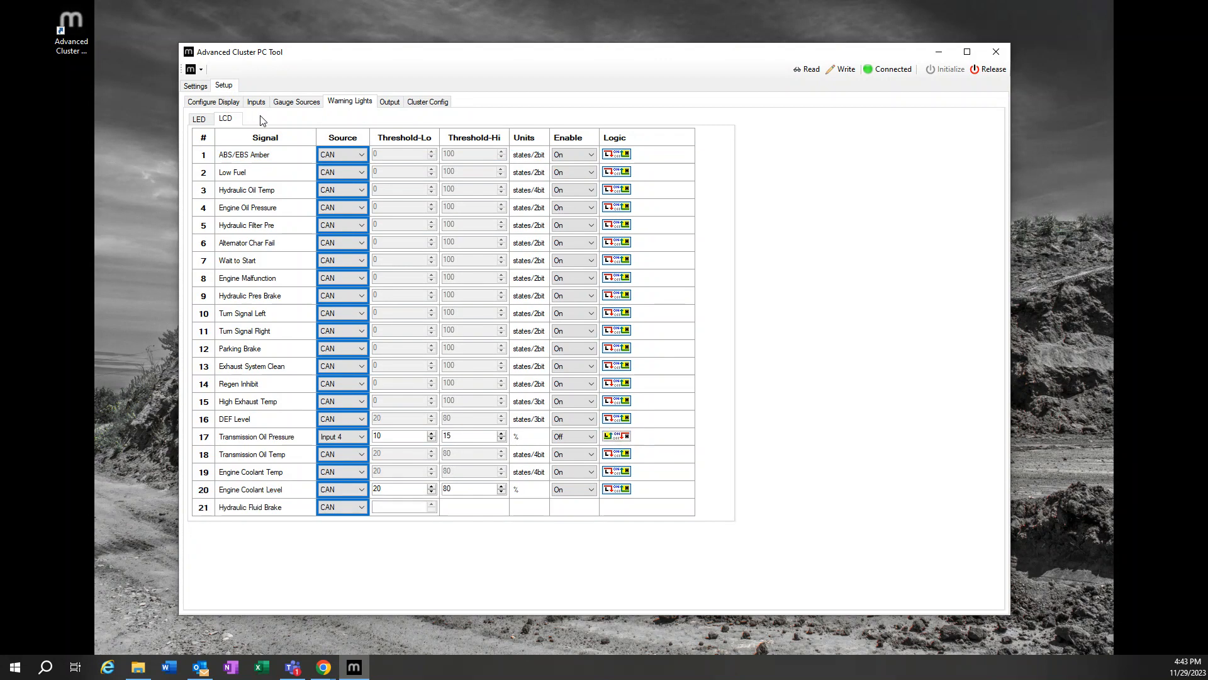
{"action": "left_click", "coordinate": [228, 102]}
{"action": "left_click", "coordinate": [228, 119]}
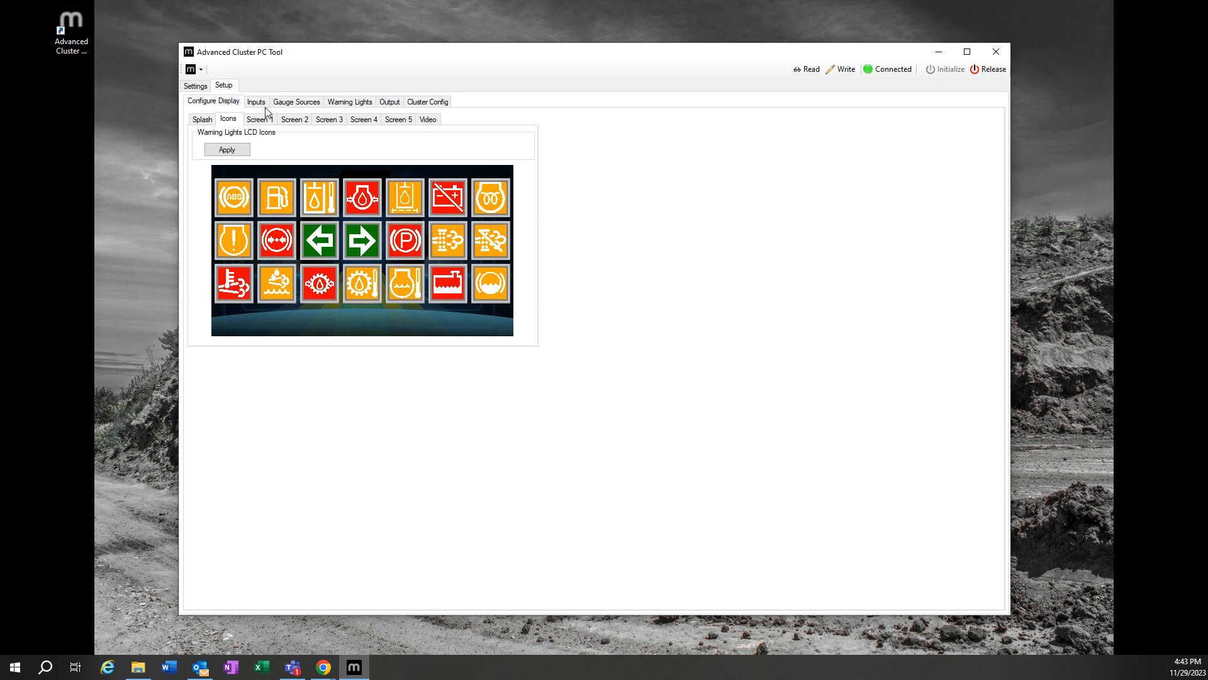
{"action": "left_click", "coordinate": [338, 104]}
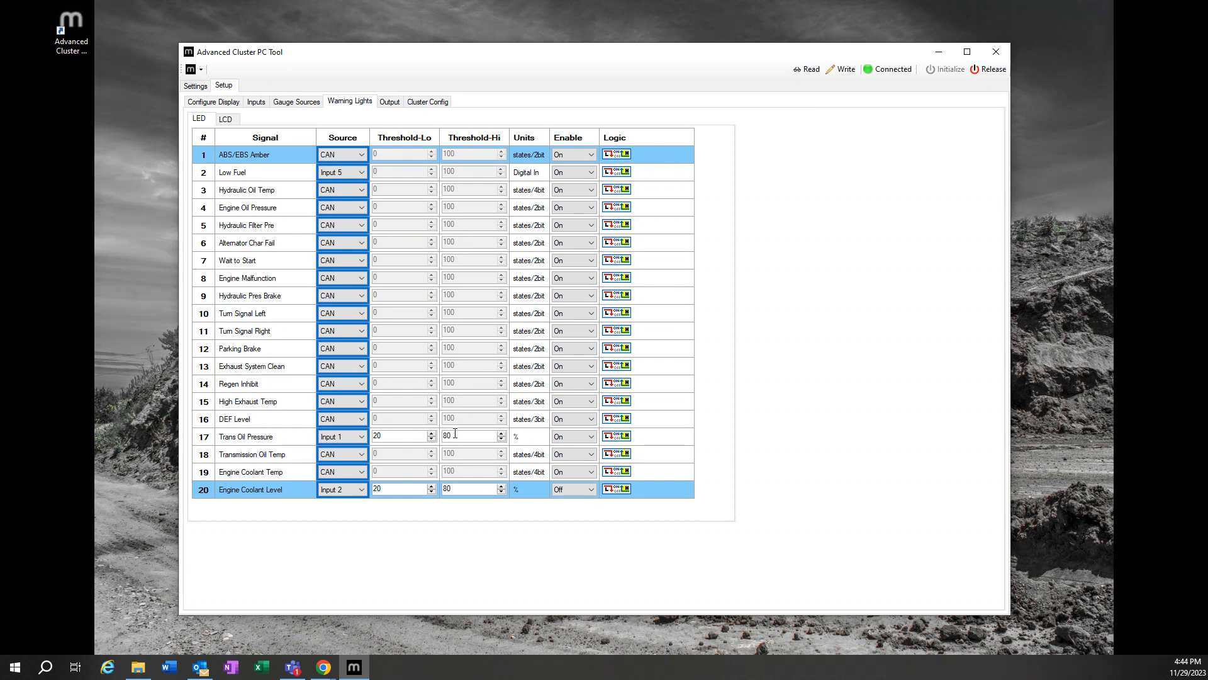
Step: Try inverting the logic of the LED Trans Oil Pressure warning light and restore its original logic
{"action": "left_click", "coordinate": [627, 437]}
{"action": "left_click", "coordinate": [626, 437]}
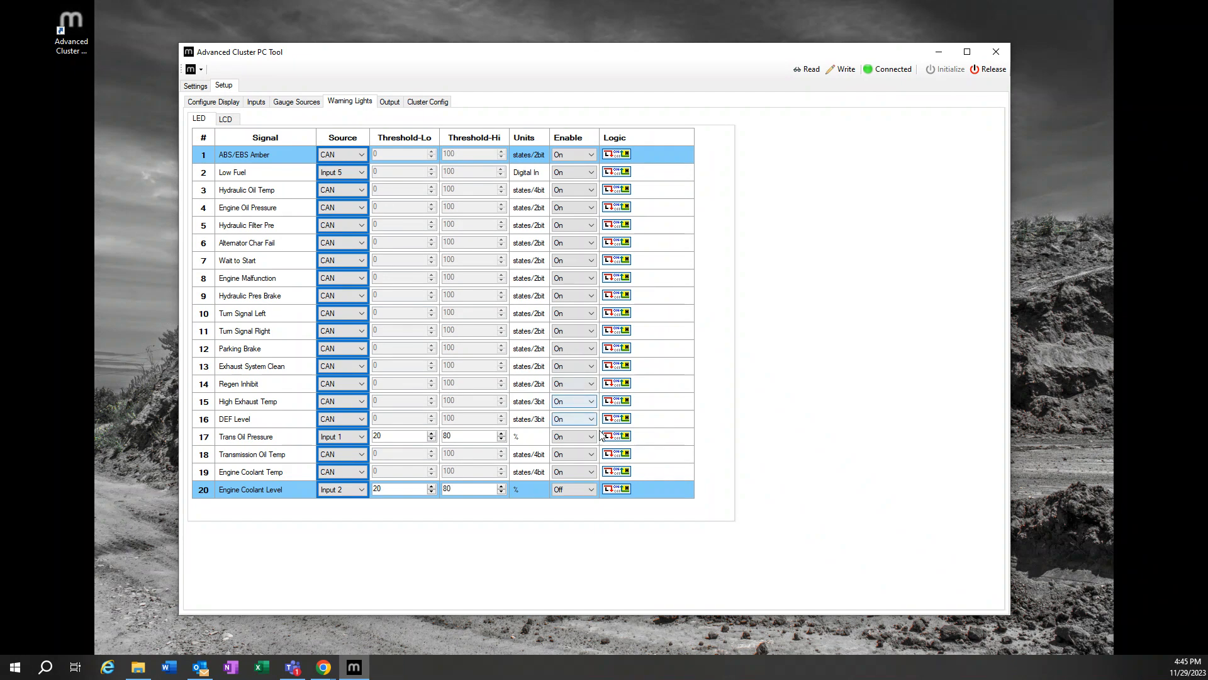
{"action": "left_click", "coordinate": [621, 441]}
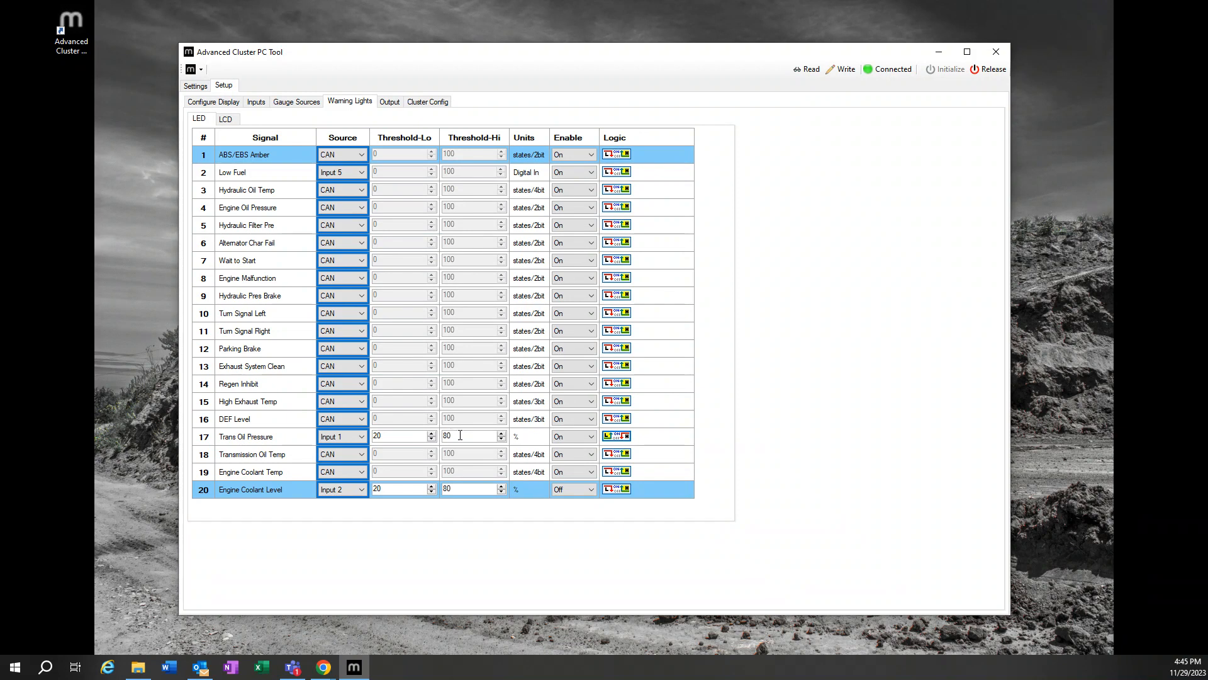
{"action": "left_click", "coordinate": [613, 438]}
Step: Set the Output 1 type to High Side and check the choices for what activates it
{"action": "left_click", "coordinate": [389, 103]}
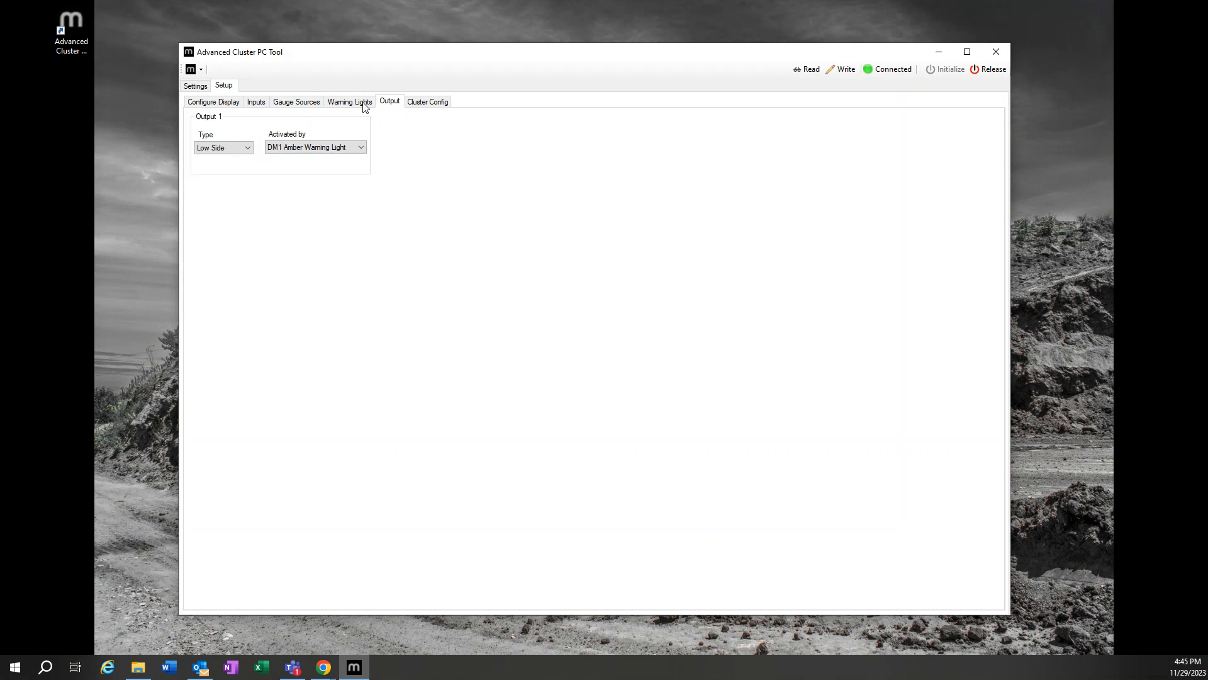
{"action": "left_click", "coordinate": [367, 106]}
{"action": "left_click", "coordinate": [389, 103]}
{"action": "left_click", "coordinate": [247, 147]}
{"action": "left_click", "coordinate": [229, 176]}
{"action": "left_click", "coordinate": [357, 149]}
Step: Set Enable to On for the LCD Transmission Oil Pressure warning light
{"action": "left_click", "coordinate": [344, 102]}
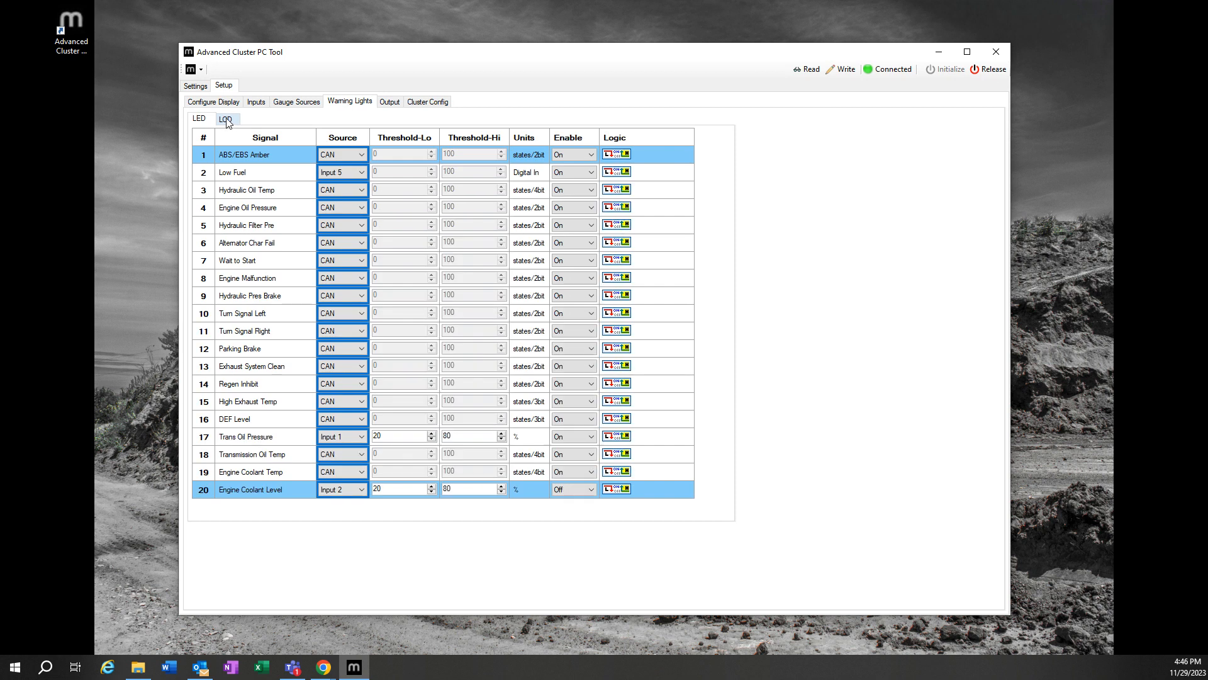
{"action": "left_click", "coordinate": [227, 120]}
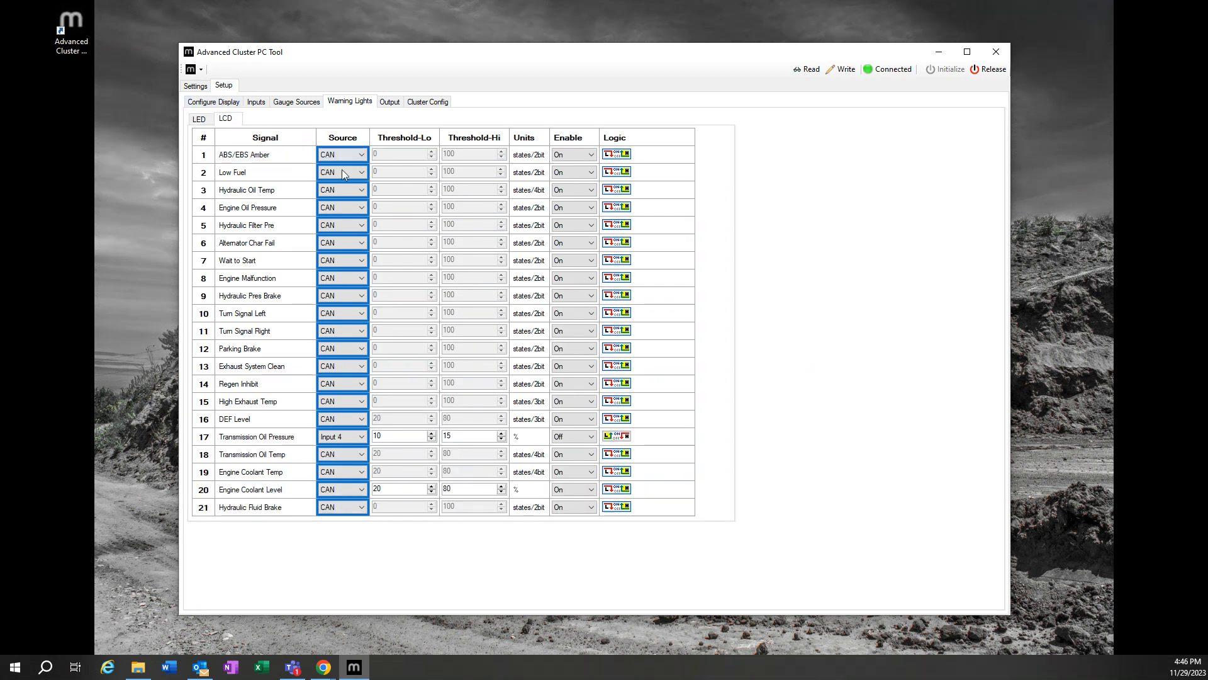
{"action": "mouse_move", "coordinate": [351, 434]}
{"action": "left_click", "coordinate": [574, 438]}
{"action": "left_click", "coordinate": [561, 456]}
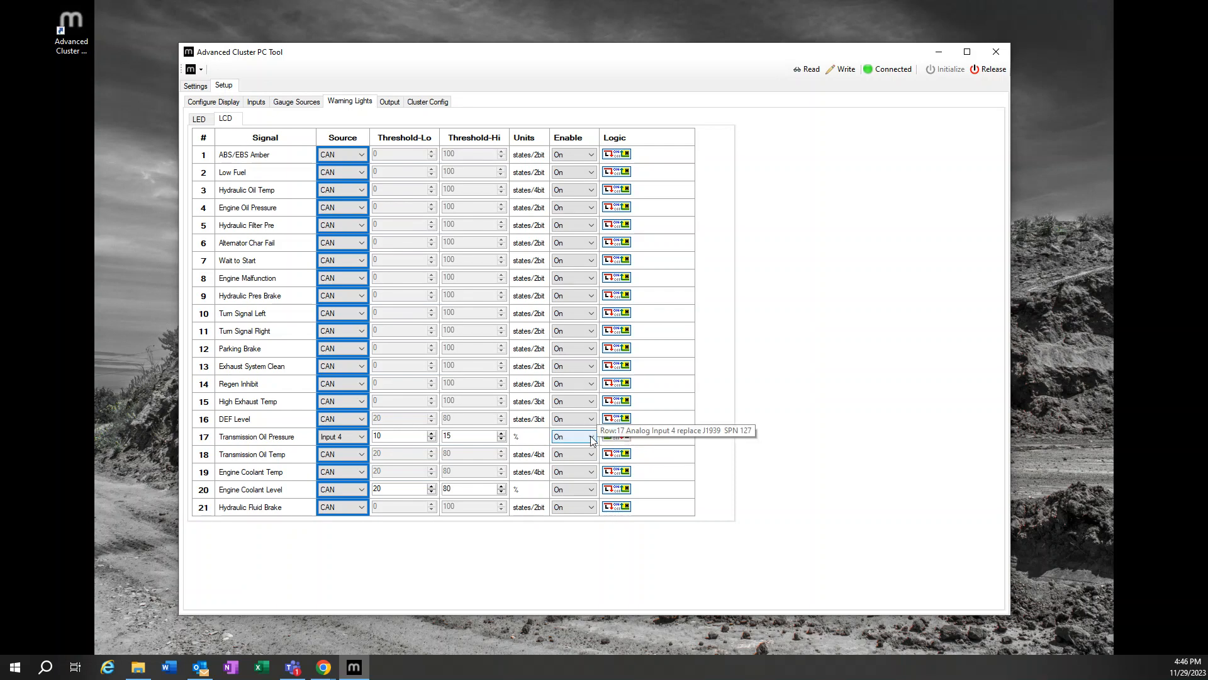
Step: Write the current configuration to the cluster and acknowledge the completed transfer
{"action": "left_click", "coordinate": [391, 103]}
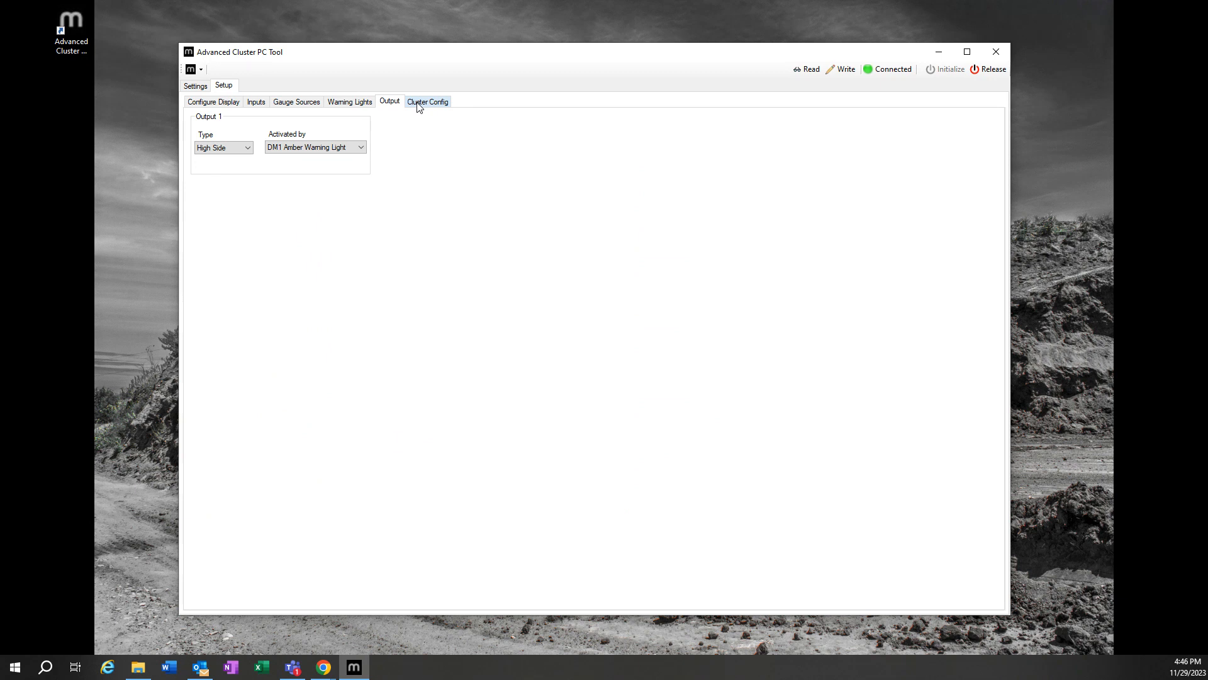
{"action": "left_click", "coordinate": [419, 105]}
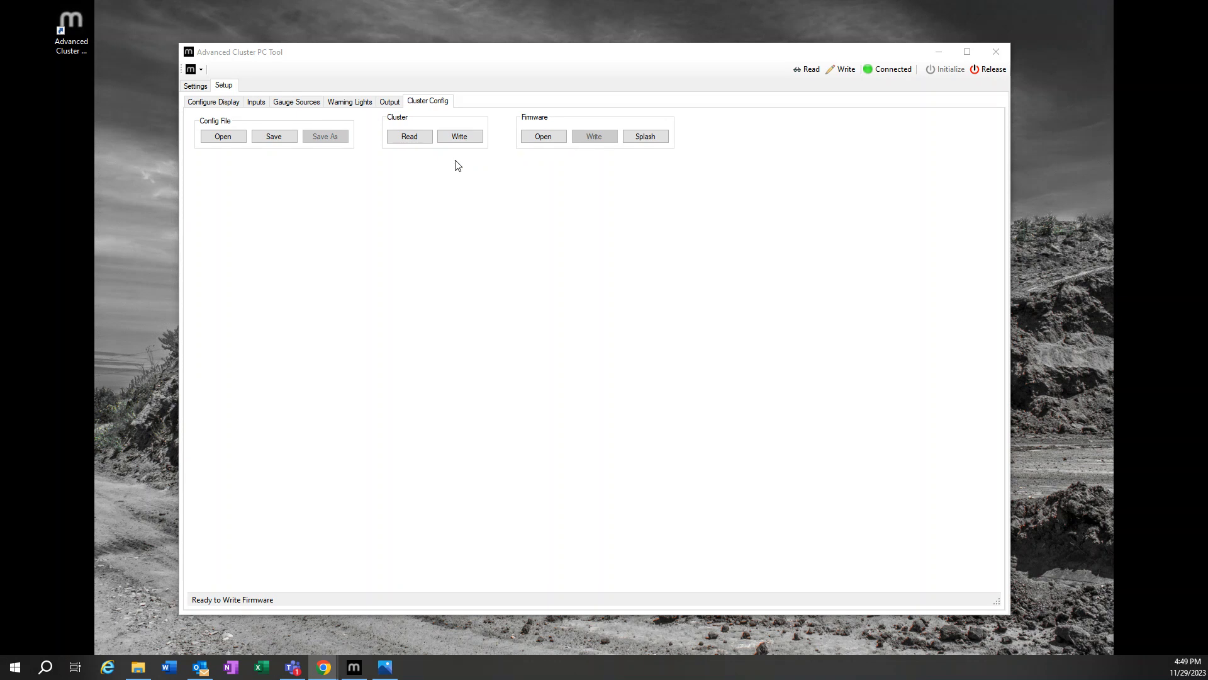
{"action": "left_click", "coordinate": [466, 137]}
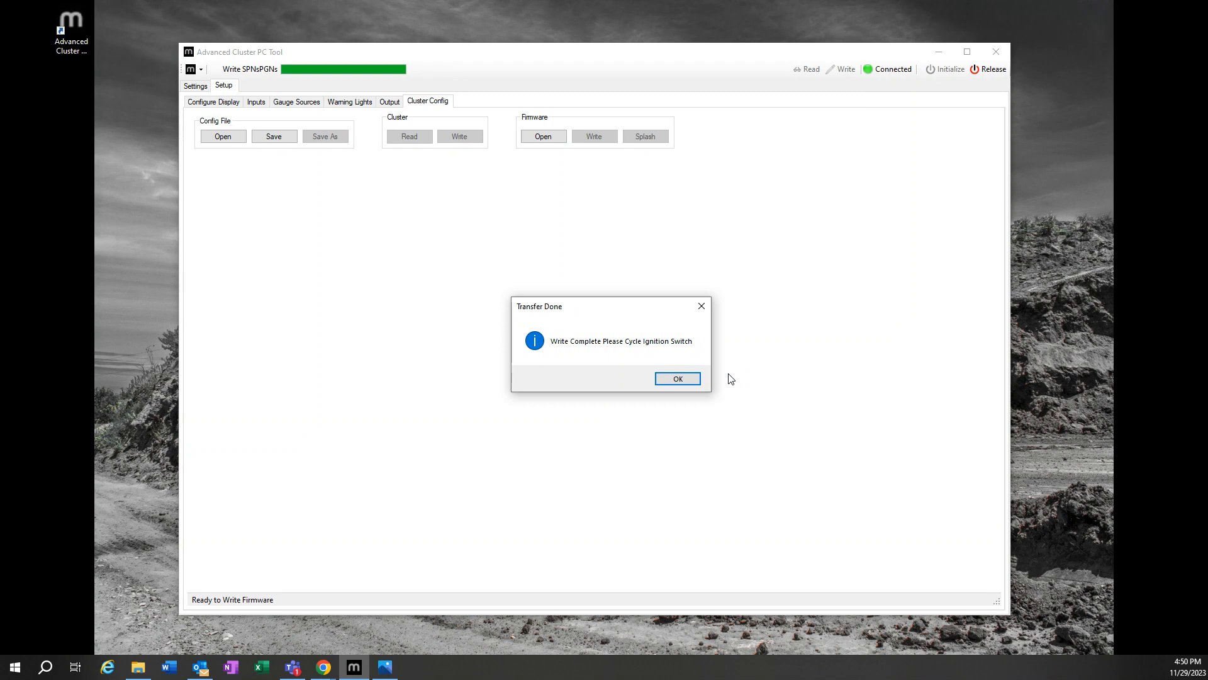
{"action": "left_click", "coordinate": [678, 378]}
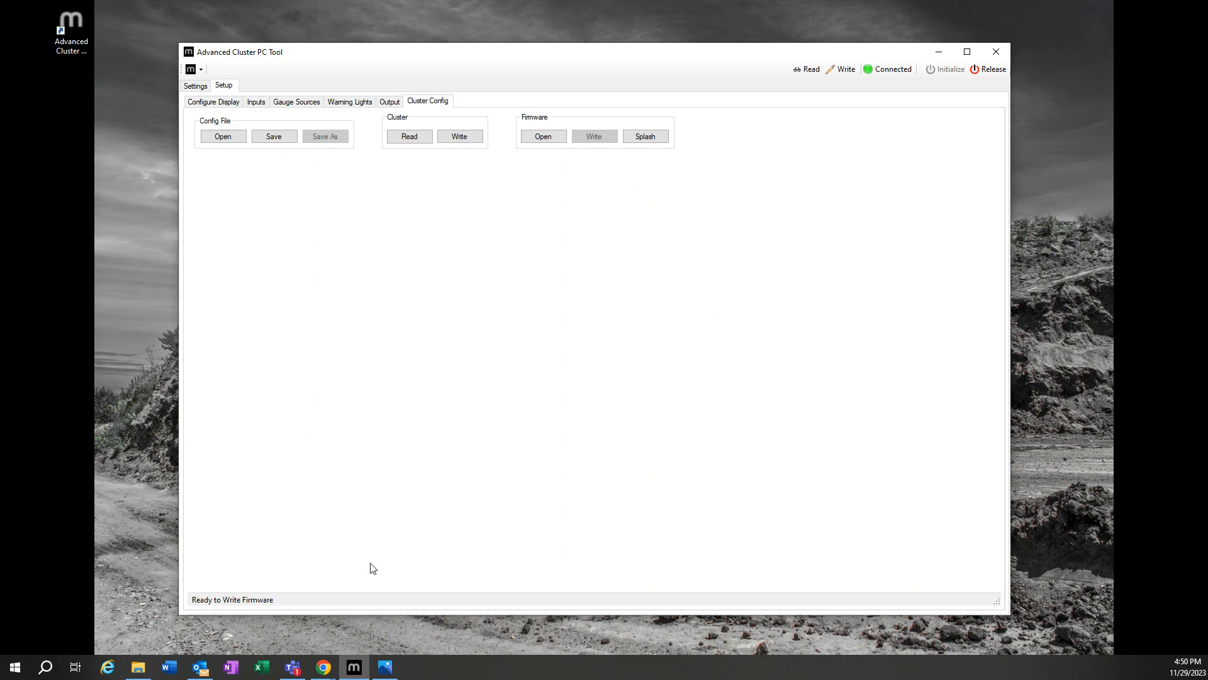
Step: Switch to Photos to examine the picture of the cluster's display
{"action": "left_click", "coordinate": [389, 672]}
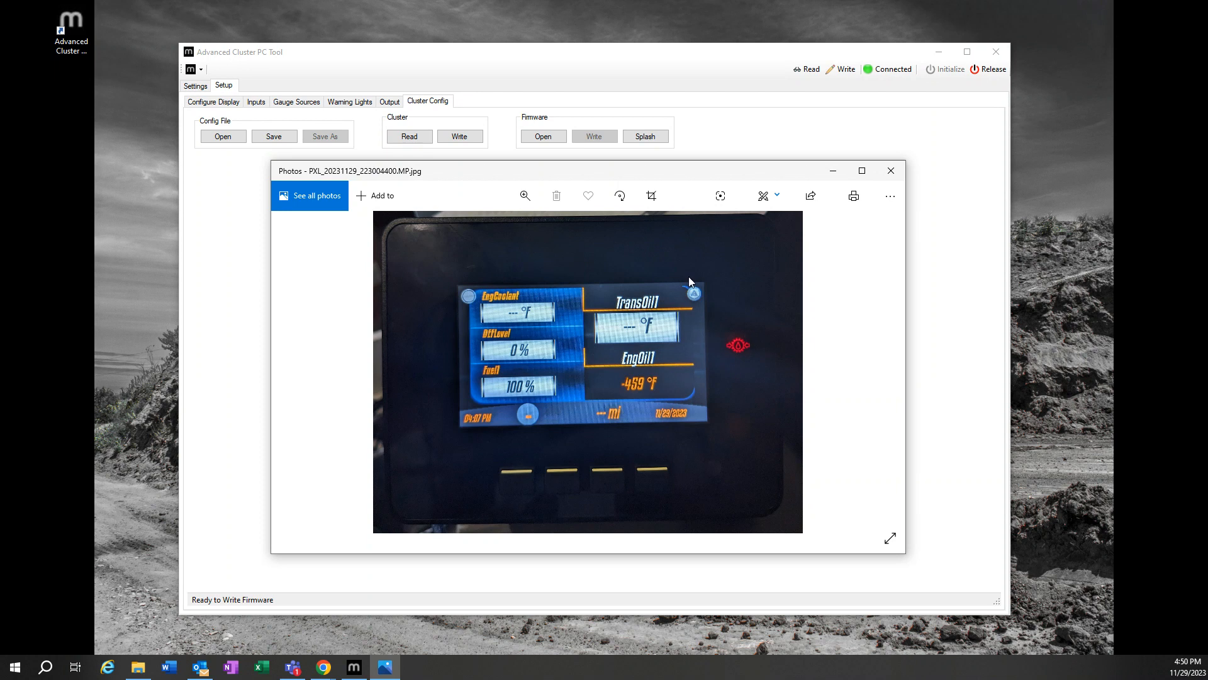
Step: Return to the Advanced Cluster PC Tool, examine the LED warning light settings, including Trans Oil Pressure, and compare them with the cluster picture
{"action": "left_click", "coordinate": [834, 171]}
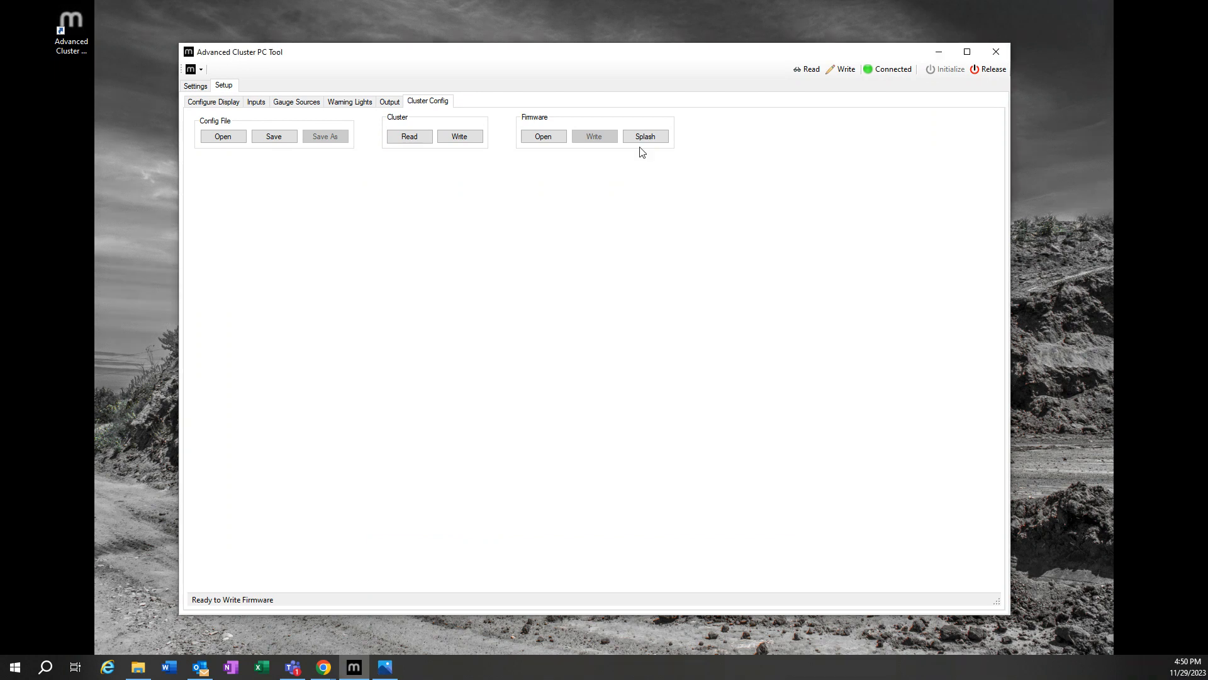
{"action": "left_click", "coordinate": [296, 102]}
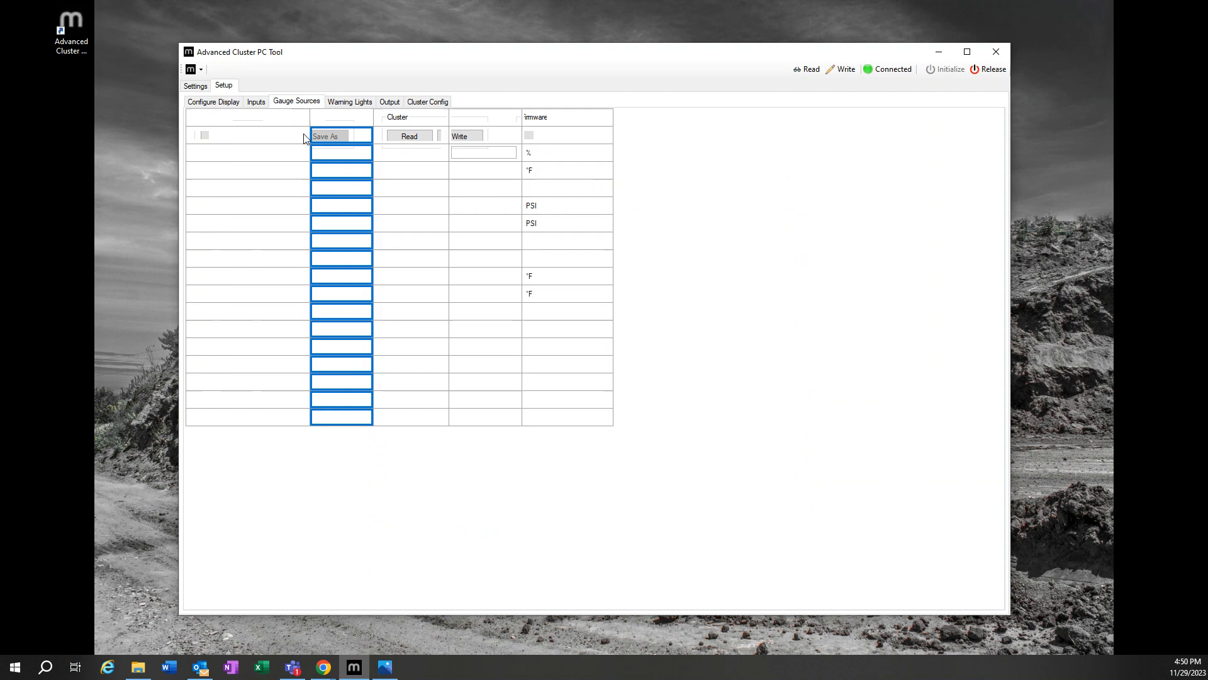
{"action": "left_click", "coordinate": [347, 103]}
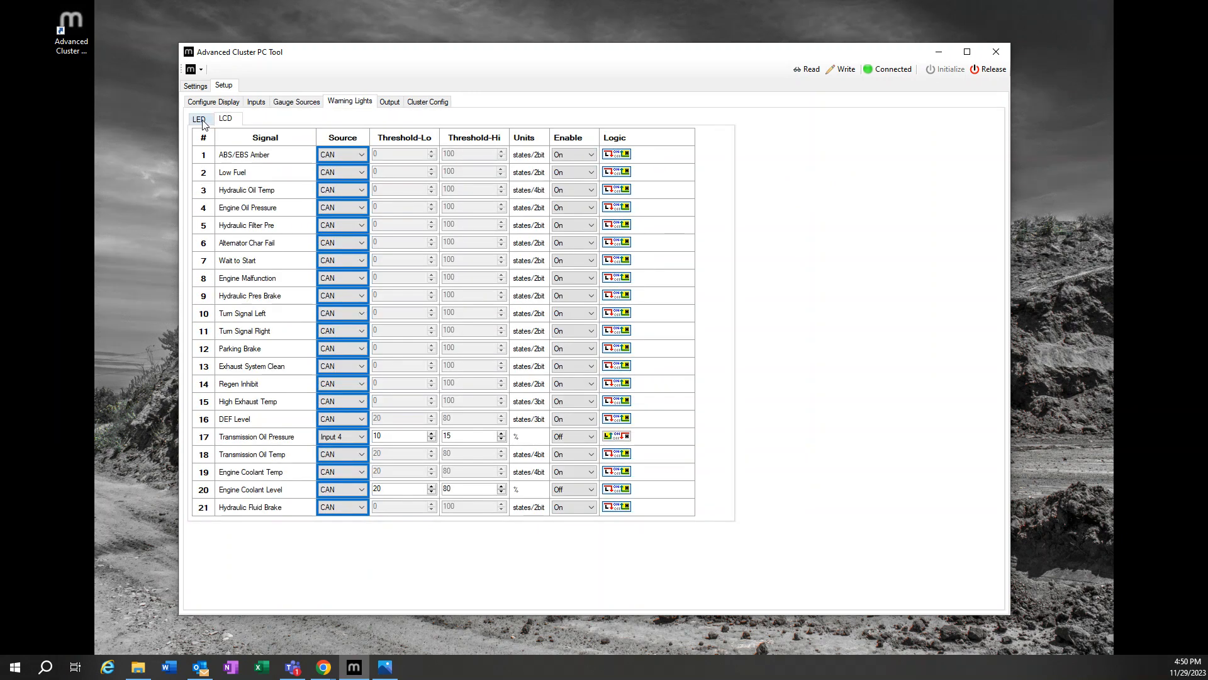
{"action": "left_click", "coordinate": [203, 123]}
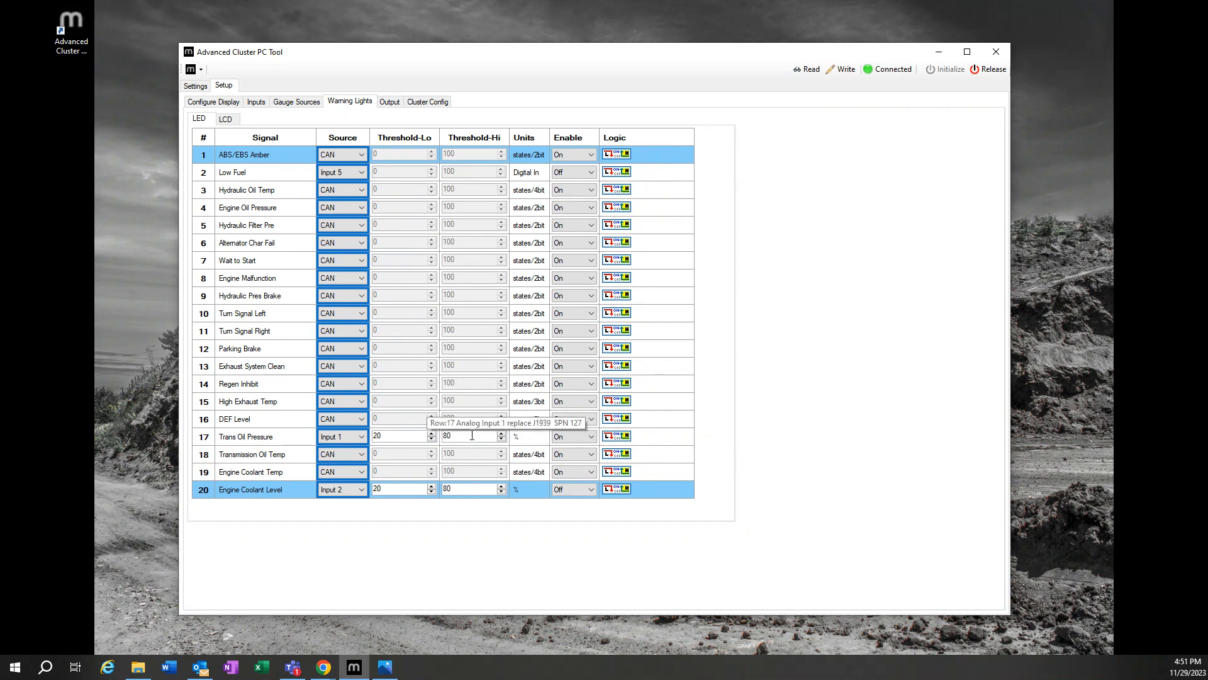
{"action": "left_click", "coordinate": [386, 667]}
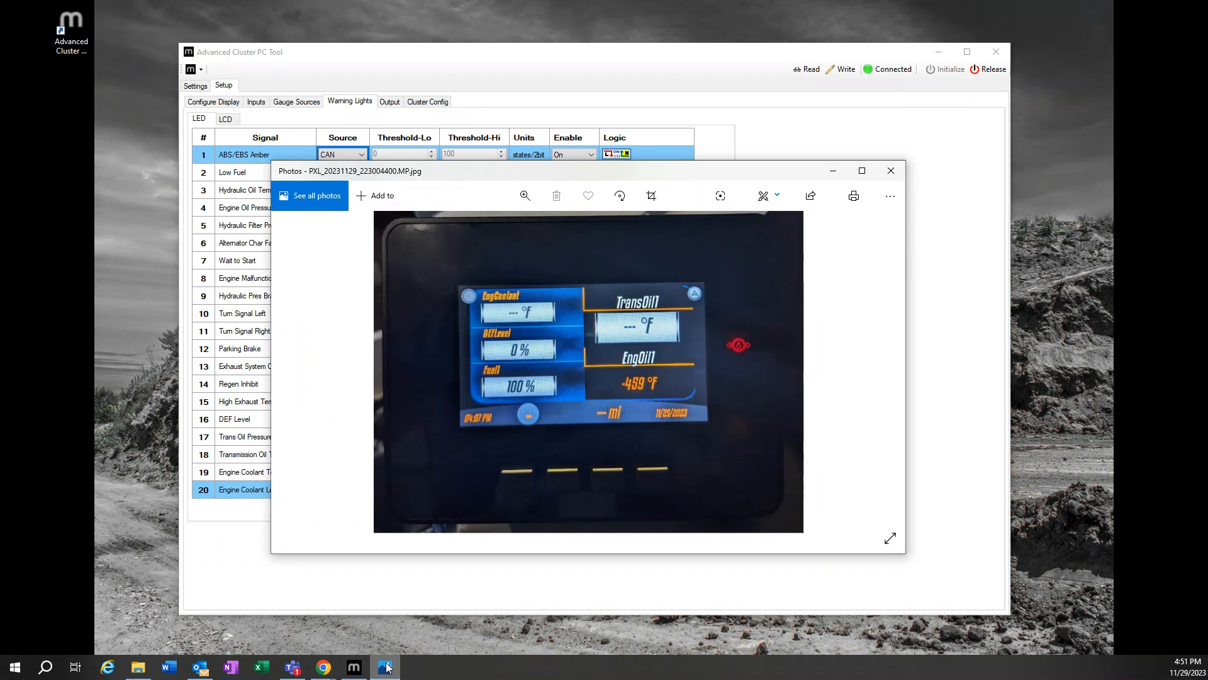
{"action": "left_click", "coordinate": [385, 667]}
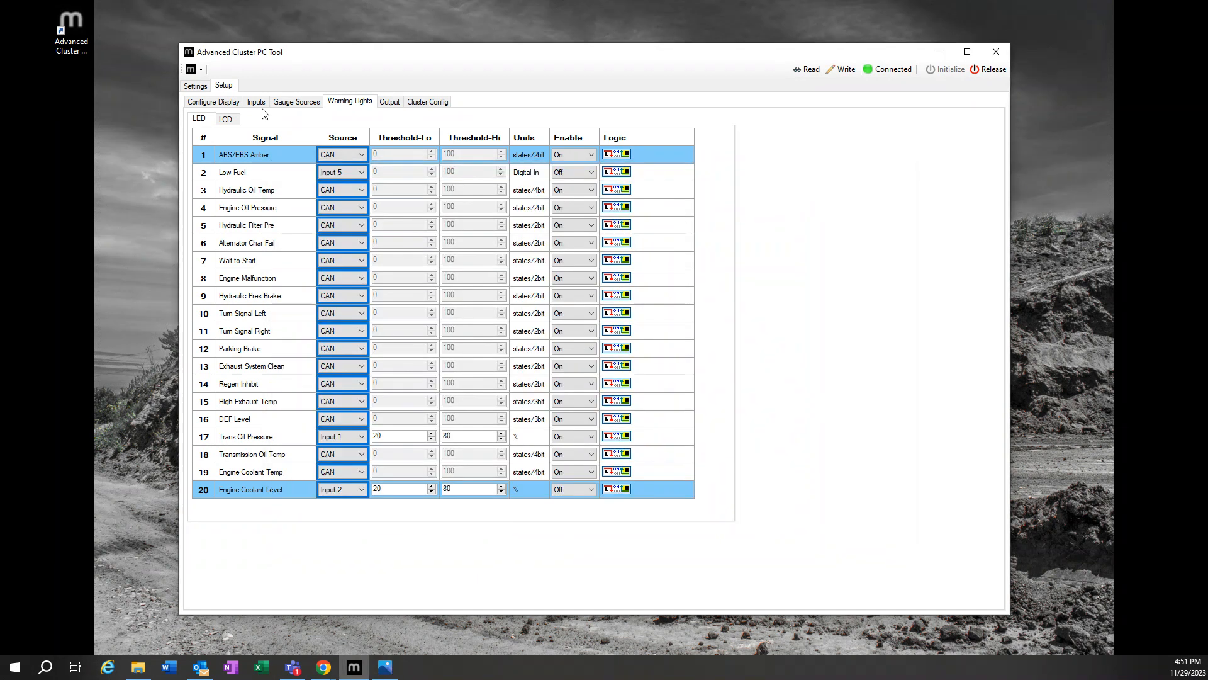
Step: Compare the LCD warning light settings, including Transmission Oil Pressure, with the cluster picture, and view the LCD icons in the display configuration
{"action": "left_click", "coordinate": [228, 119]}
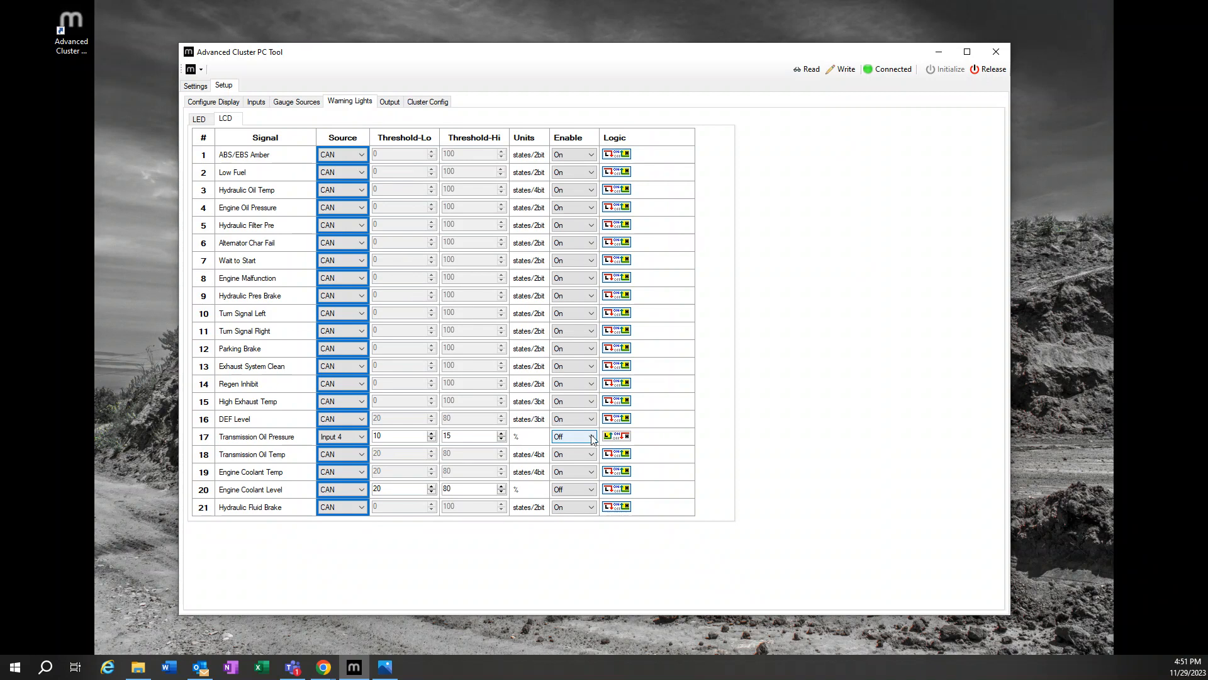
{"action": "left_click", "coordinate": [384, 666]}
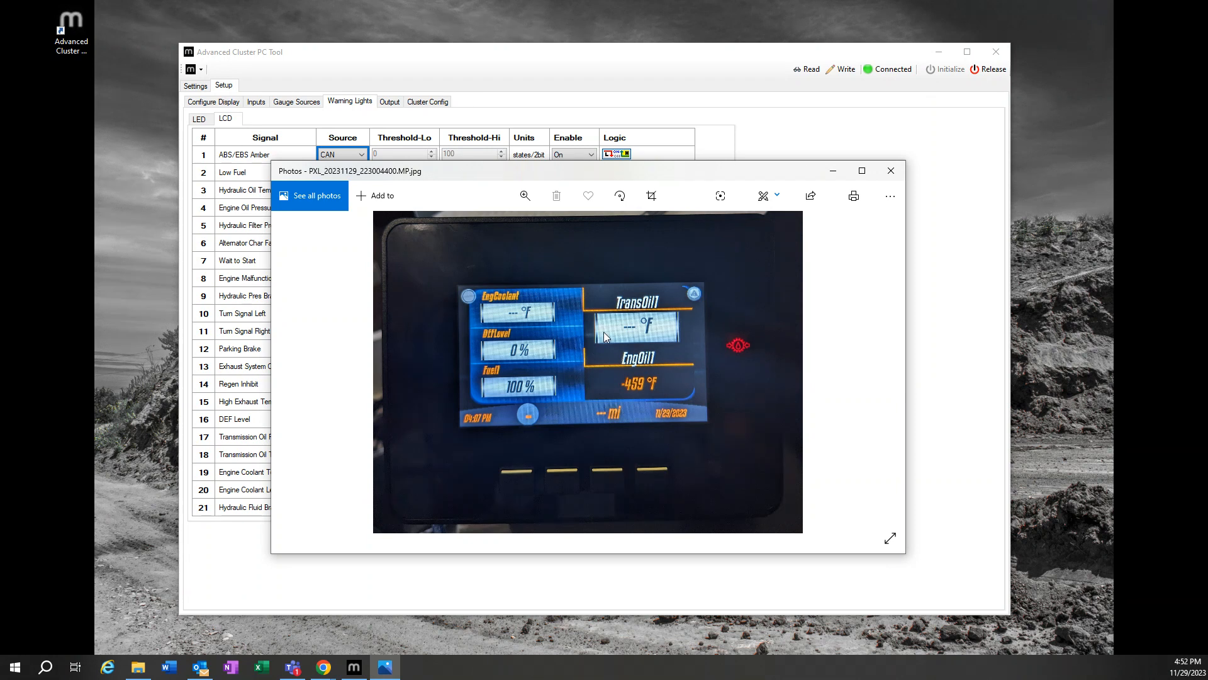
{"action": "left_click", "coordinate": [761, 143]}
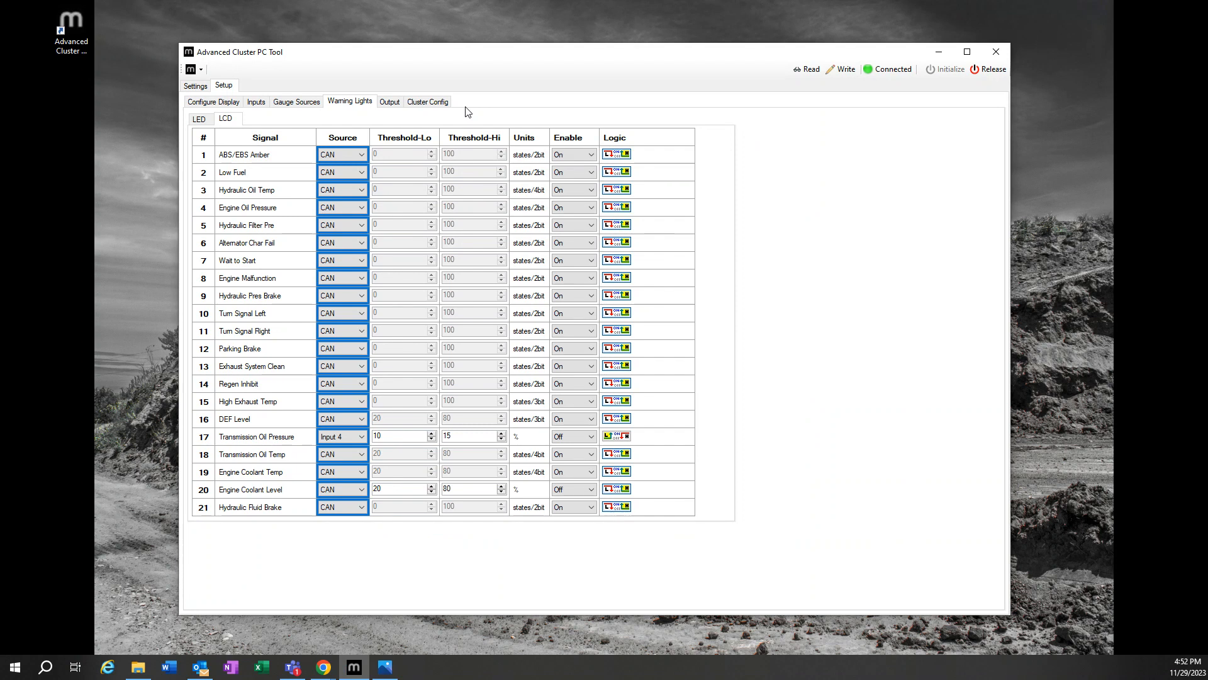
{"action": "left_click", "coordinate": [231, 105]}
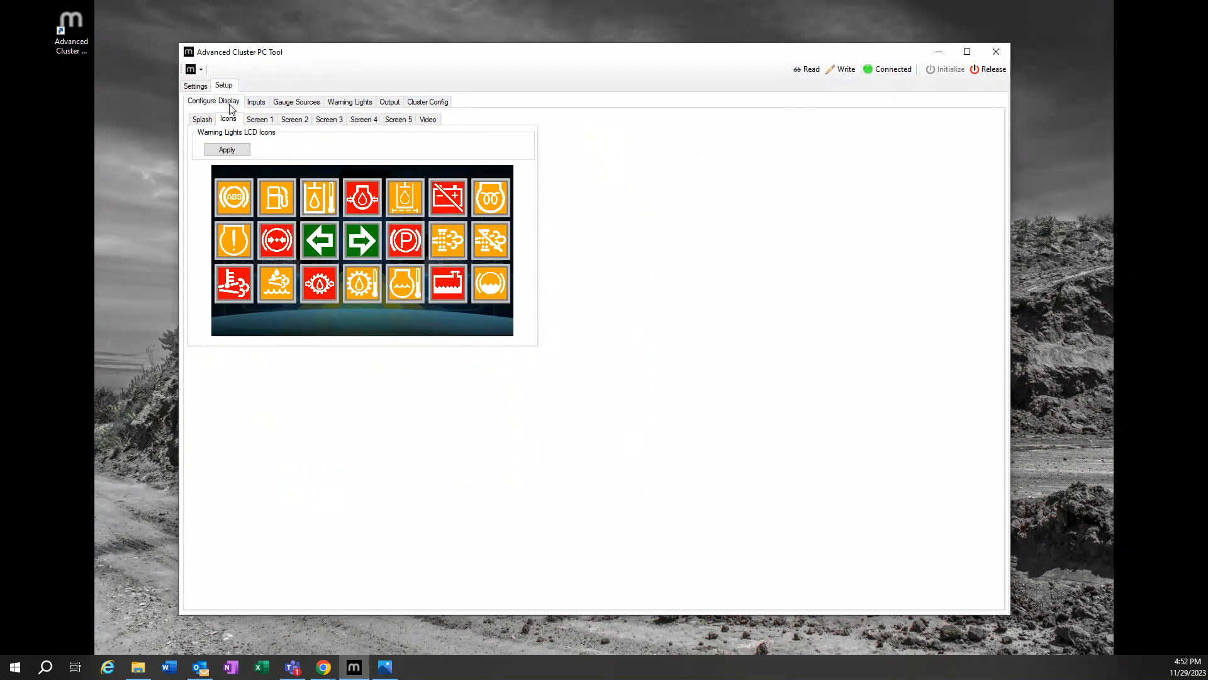